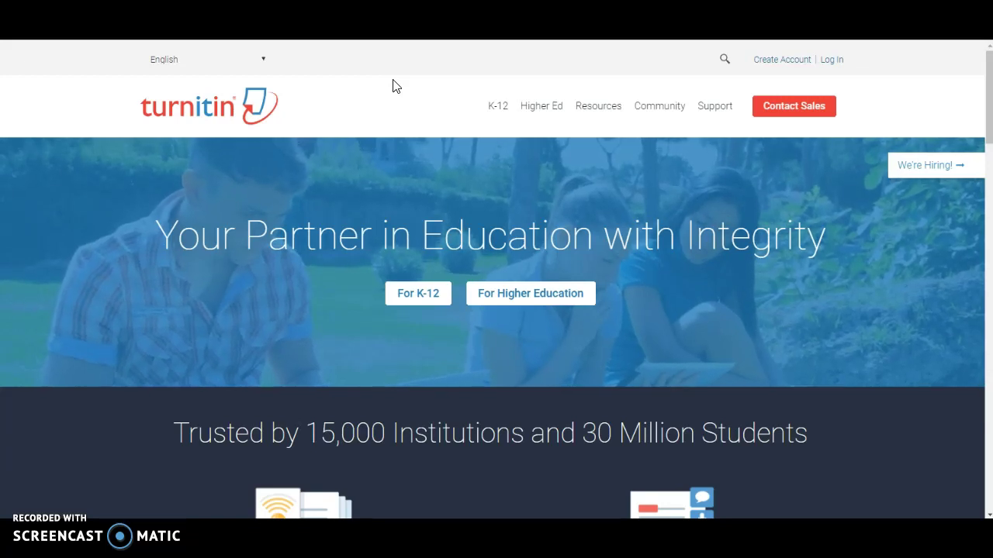
# Review the Writing Project 3 and Turnitin Rubric for WP 3 entries in the ENG 110 Professional Learning Community shell
pyautogui.click(394, 101)
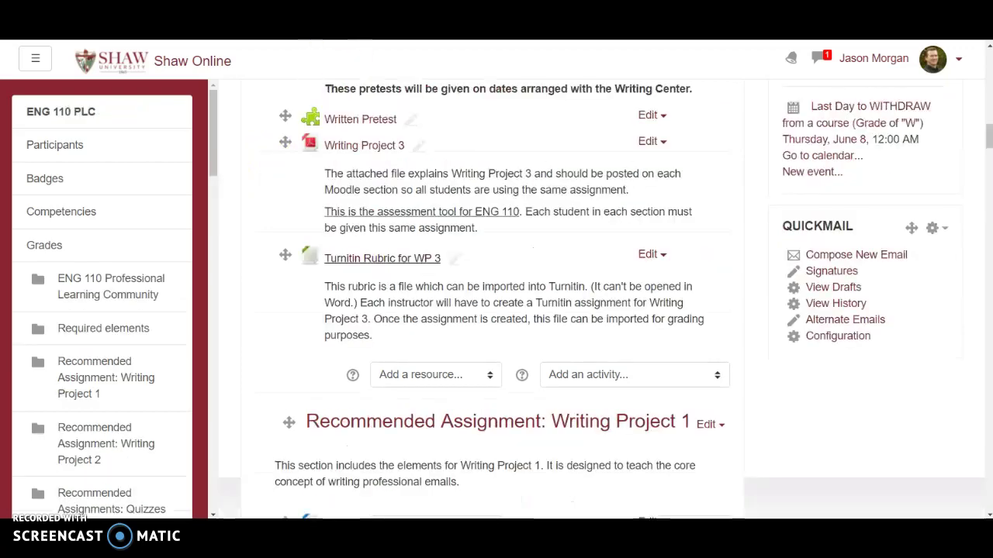
pyautogui.scroll(10, 503, 177)
pyautogui.scroll(10, 502, 177)
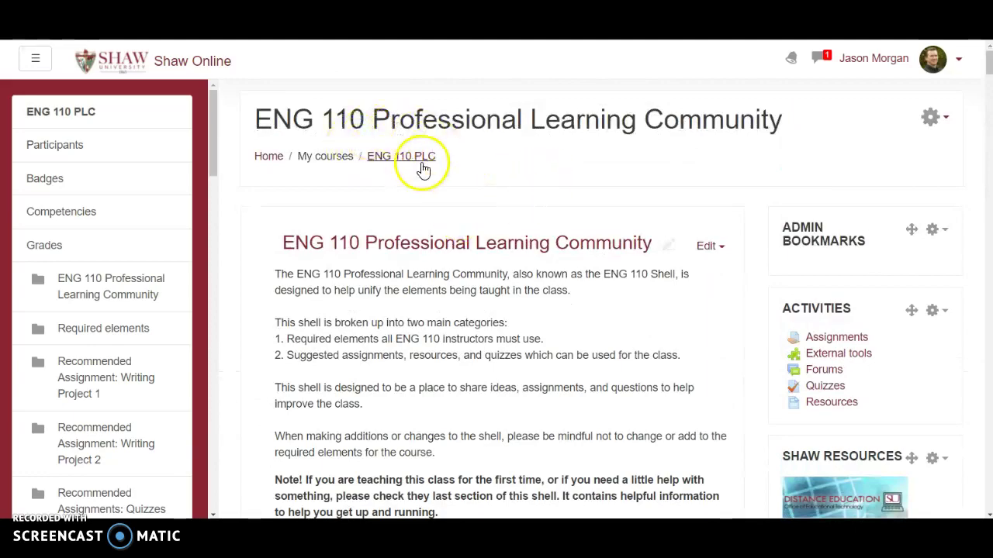
pyautogui.scroll(-9, 457, 194)
pyautogui.scroll(-10, 466, 194)
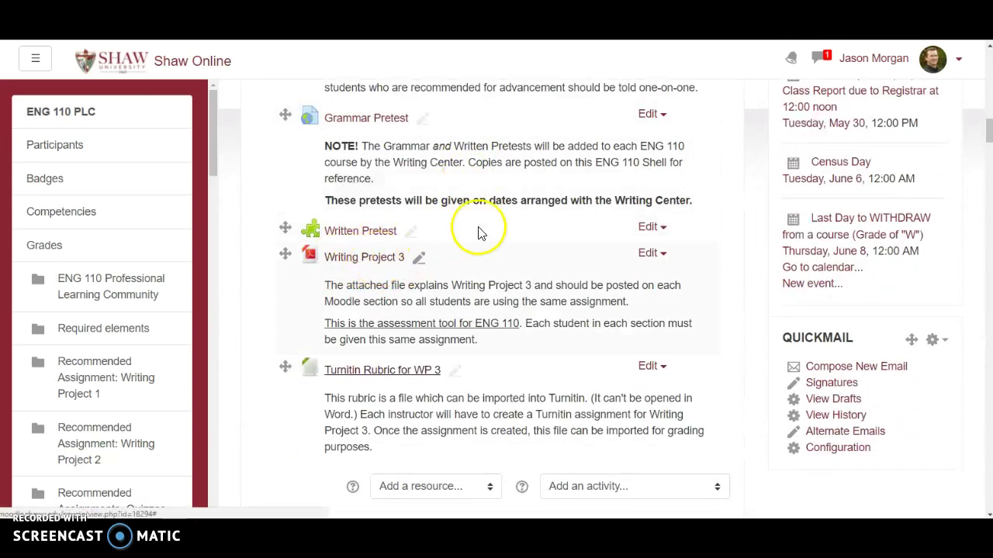
pyautogui.scroll(-2, 437, 244)
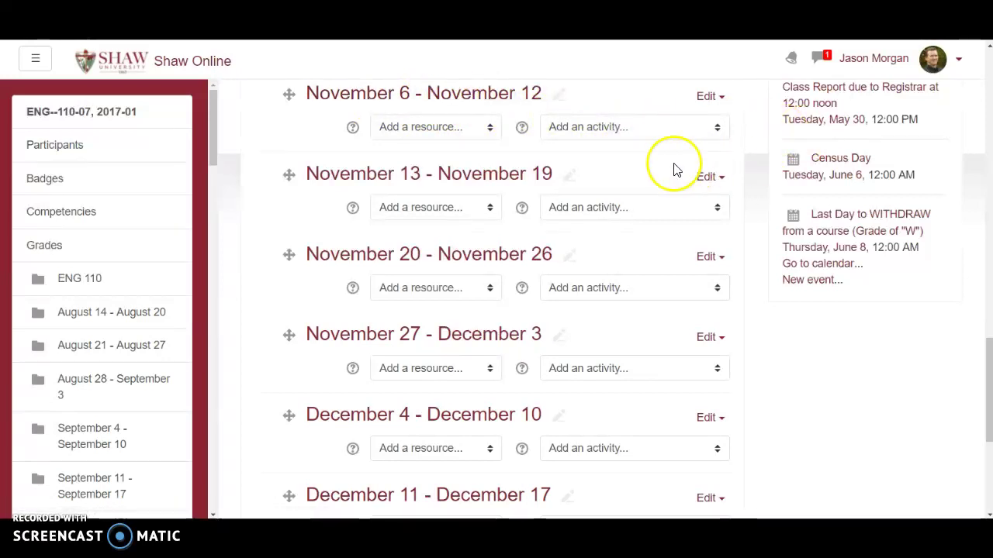
# Turn editing off in the ENG--110-07, 2017-01 course and look through its weekly sections
pyautogui.scroll(15, 683, 163)
pyautogui.click(933, 116)
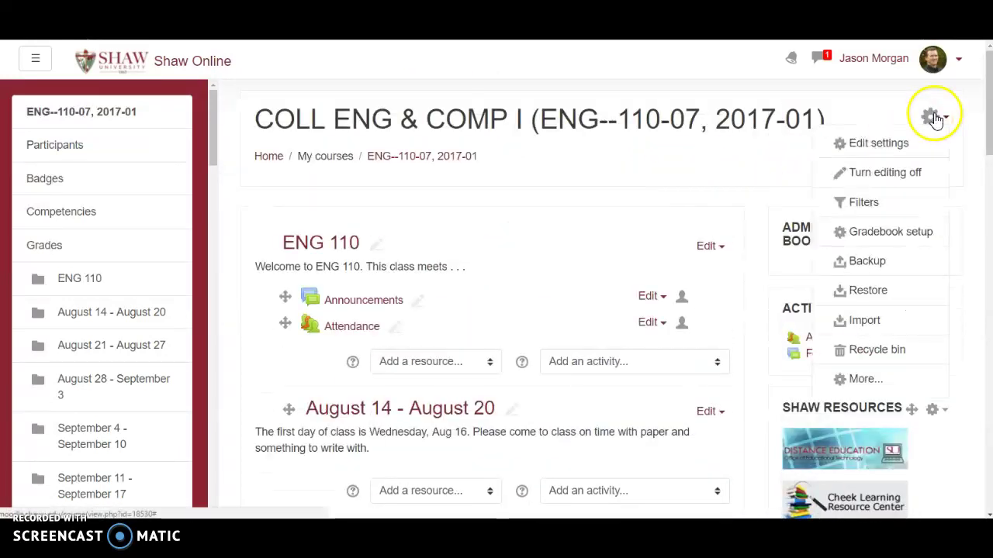
pyautogui.click(870, 182)
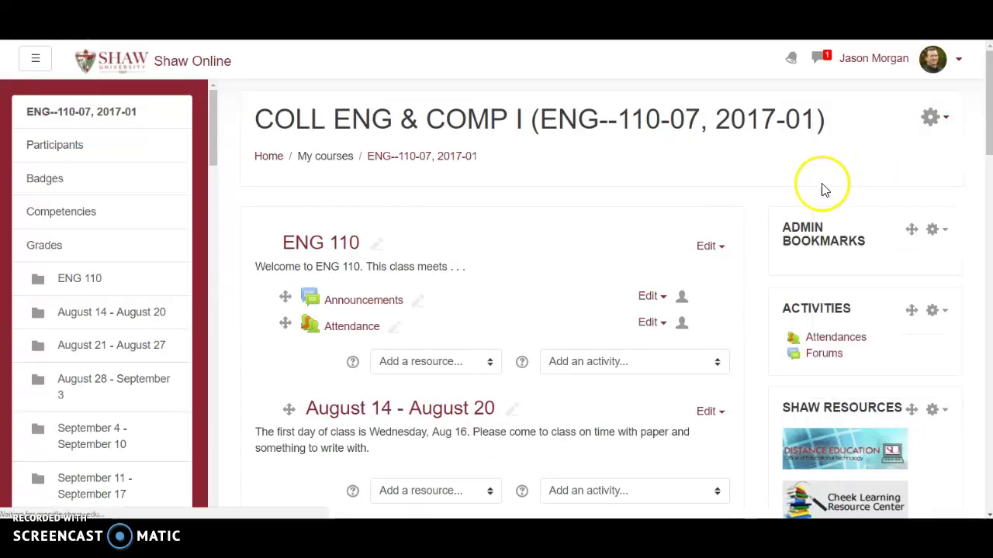
pyautogui.scroll(-3, 612, 245)
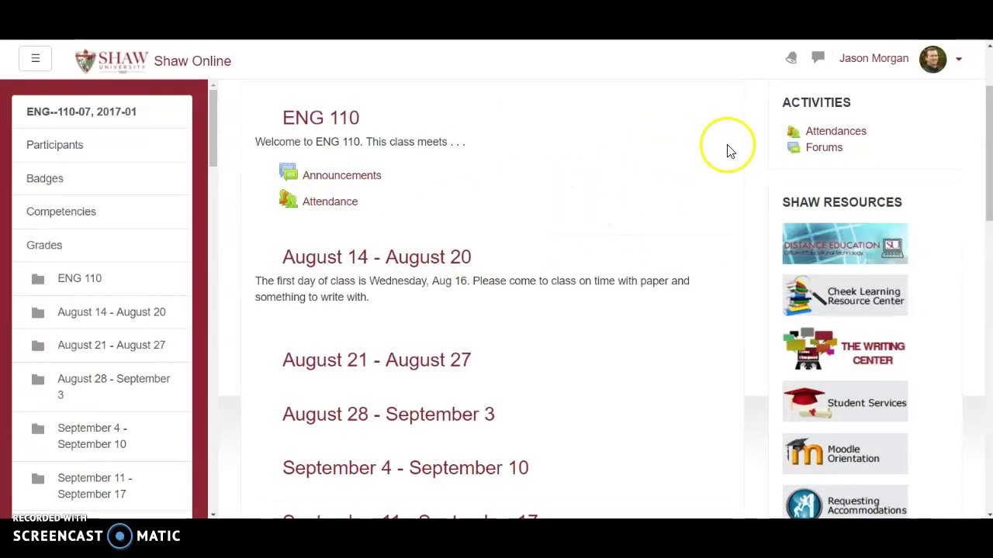
pyautogui.scroll(3, 655, 178)
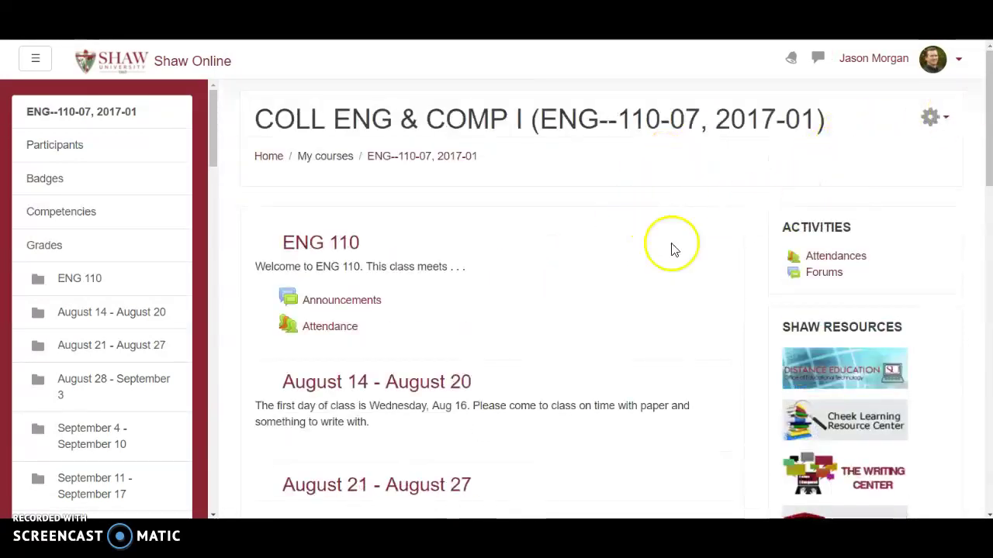
pyautogui.scroll(-15, 698, 232)
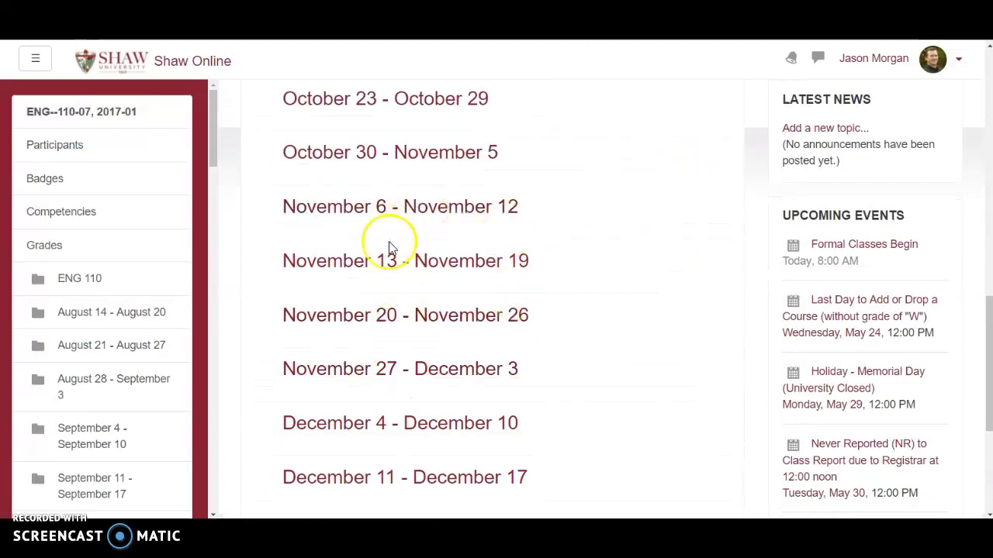
pyautogui.scroll(15, 660, 186)
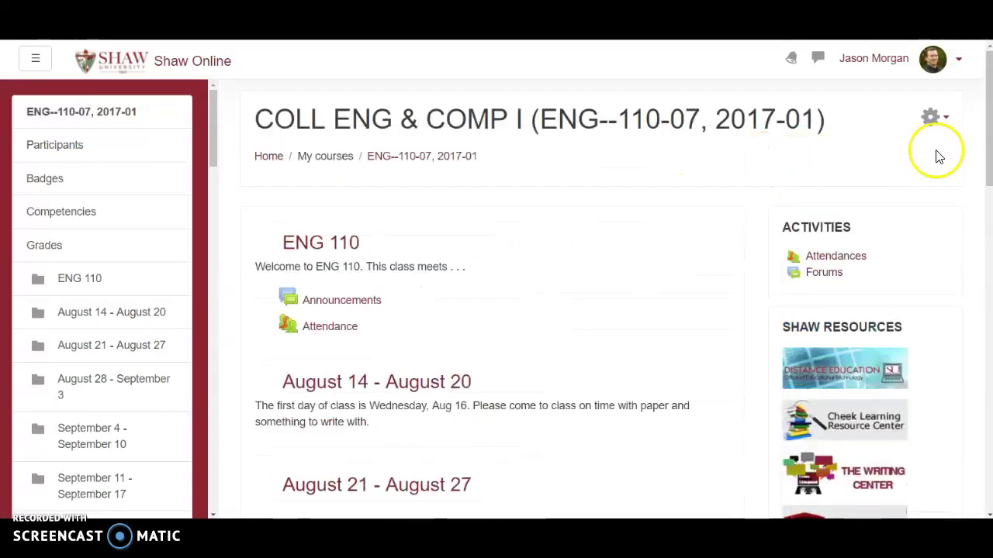
# Turn editing on for the course and add a Turnitin Assignment 2 activity to the November 6 - November 12 section
pyautogui.click(931, 123)
pyautogui.click(897, 175)
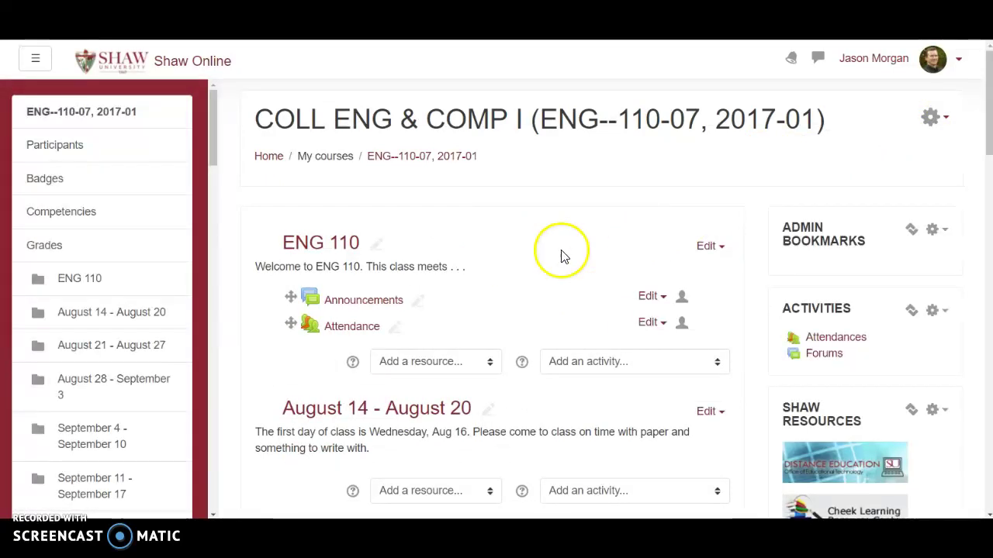
pyautogui.scroll(-20, 458, 246)
pyautogui.scroll(-3, 459, 245)
pyautogui.scroll(6, 459, 245)
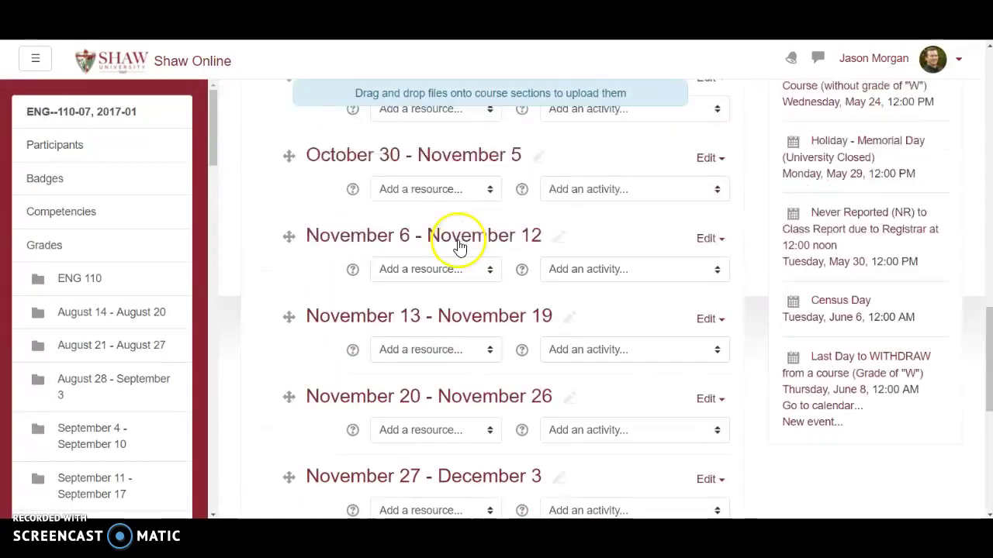
pyautogui.scroll(-2, 460, 245)
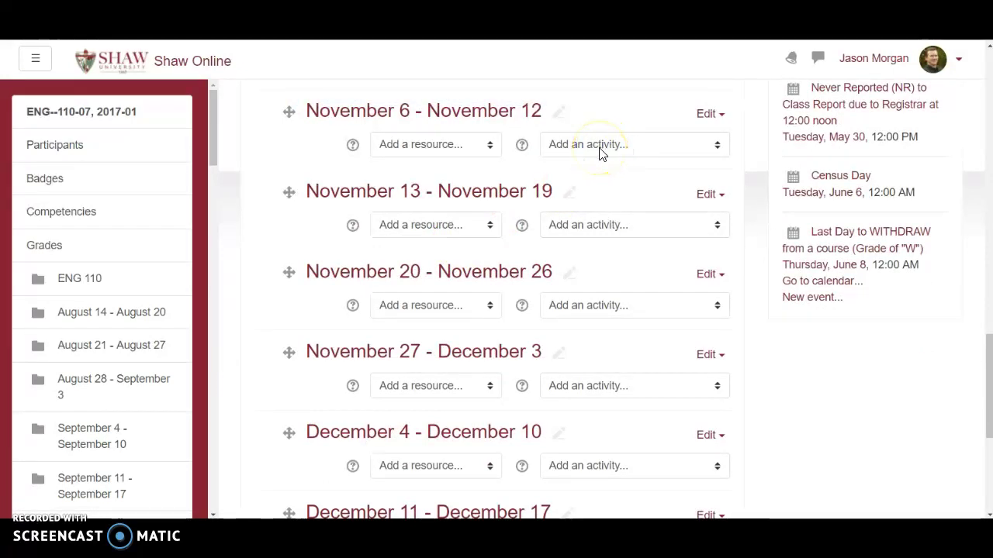
pyautogui.click(599, 148)
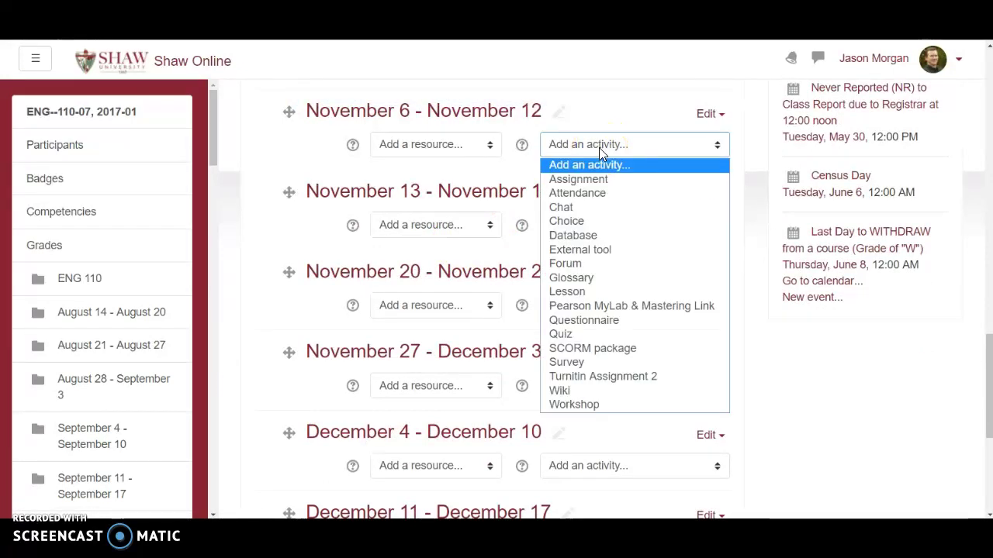
pyautogui.click(599, 377)
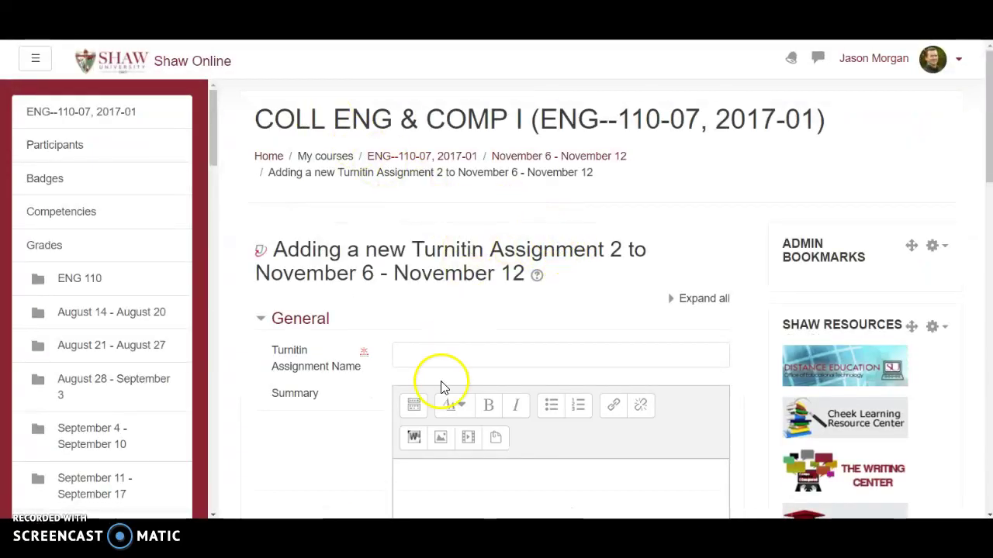
# Name the Turnitin assignment "Writing Project 3--Final Draft" and enable displaying its description on the course page
pyautogui.write('Writing Project 3--Final Draft')
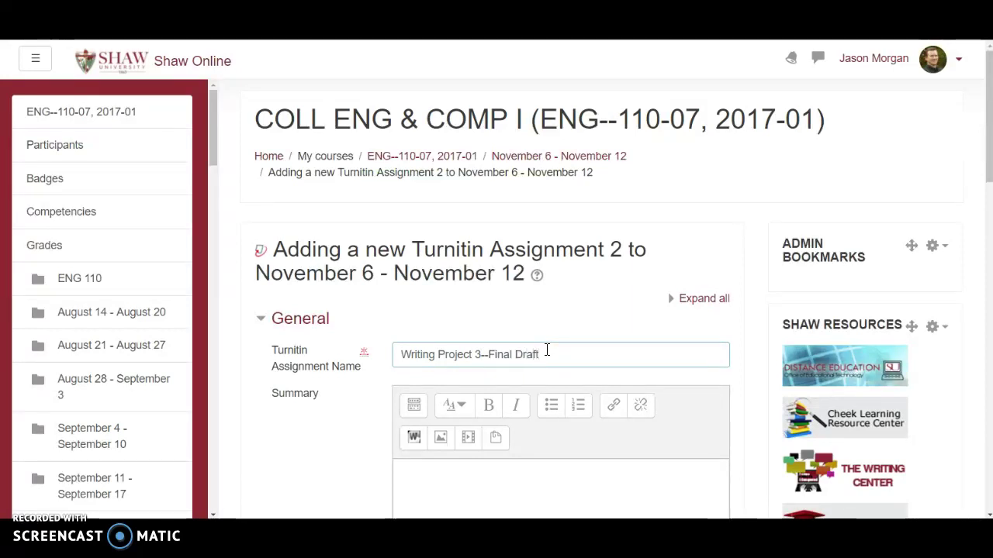
pyautogui.scroll(-5, 547, 350)
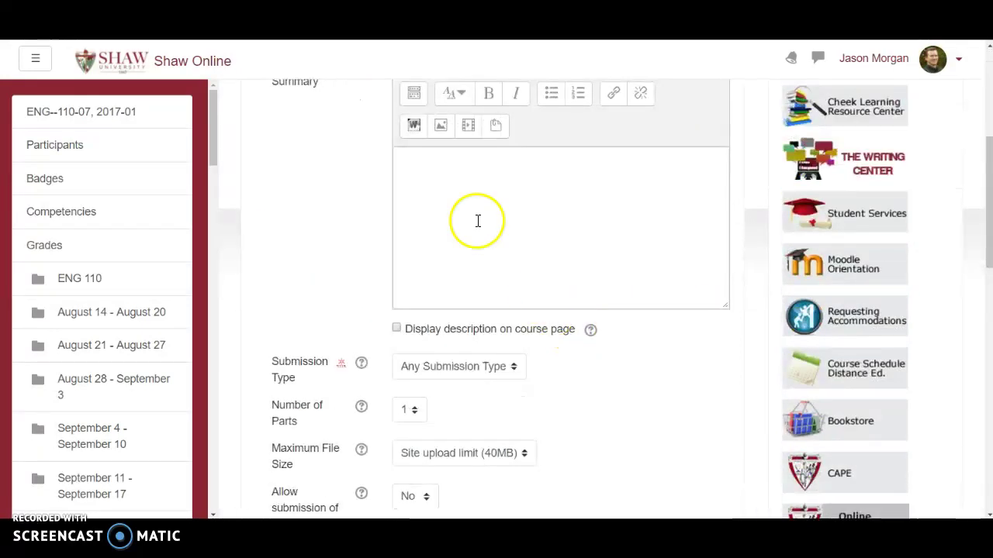
pyautogui.click(396, 330)
pyautogui.scroll(1, 464, 279)
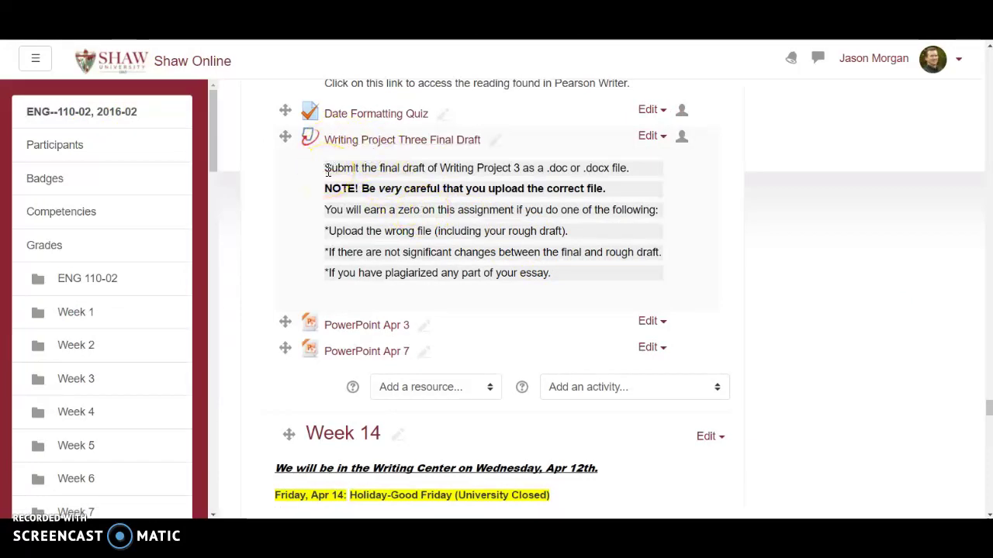
# Copy the Writing Project Three Final Draft instructions from the ENG--110-02, 2016-02 course and paste them into the new assignment's summary
pyautogui.moveTo(325, 169); pyautogui.dragTo(594, 280)
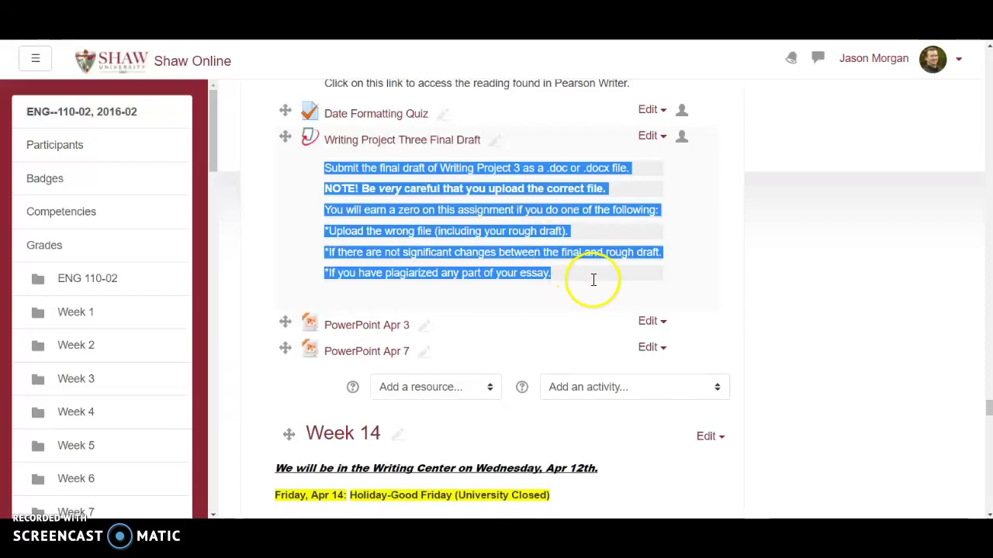
pyautogui.rightClick(423, 189)
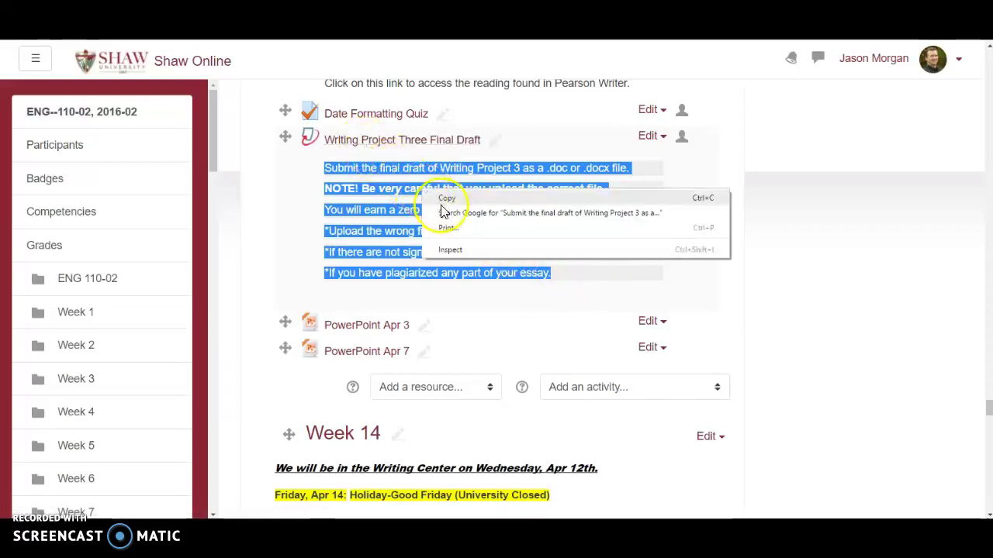
pyautogui.click(449, 195)
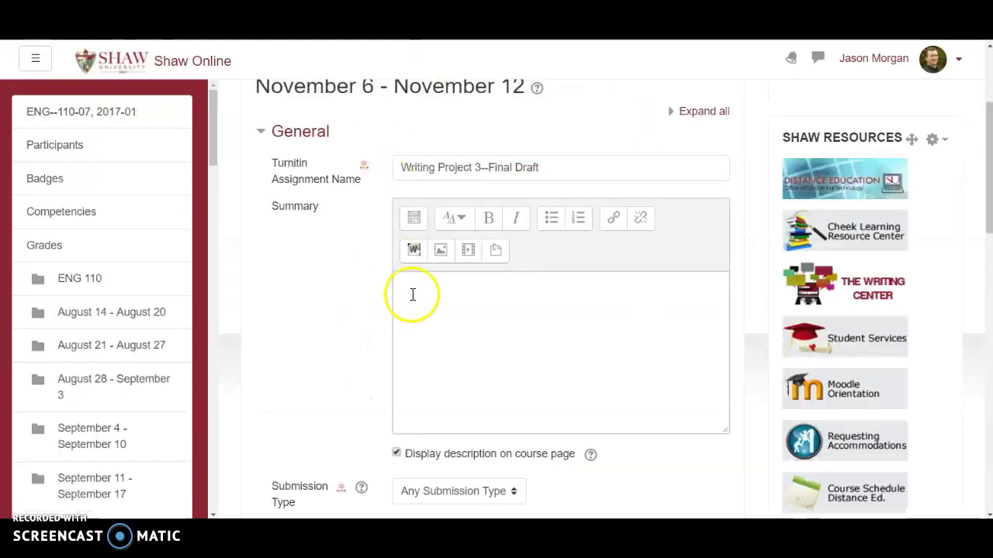
pyautogui.rightClick(410, 293)
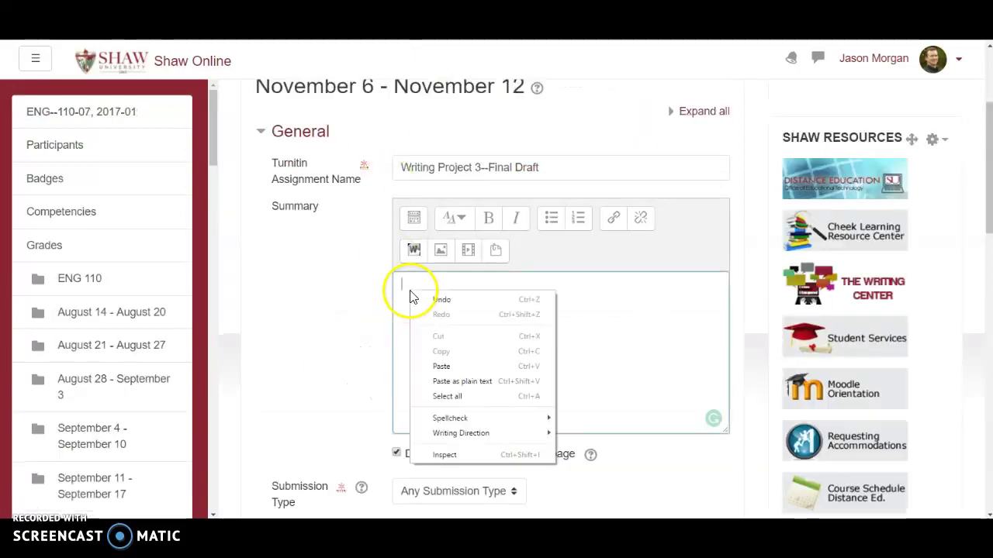
pyautogui.click(456, 373)
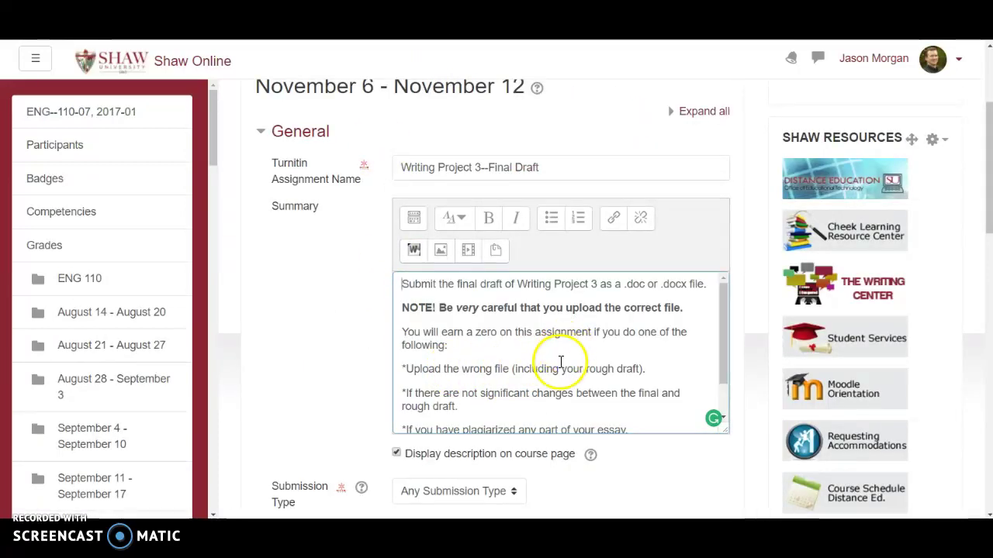
# Review the pasted summary's instructions on accepted file formats, uploading the correct file, and the conditions for earning a zero
pyautogui.scroll(2, 610, 364)
pyautogui.scroll(-2, 613, 365)
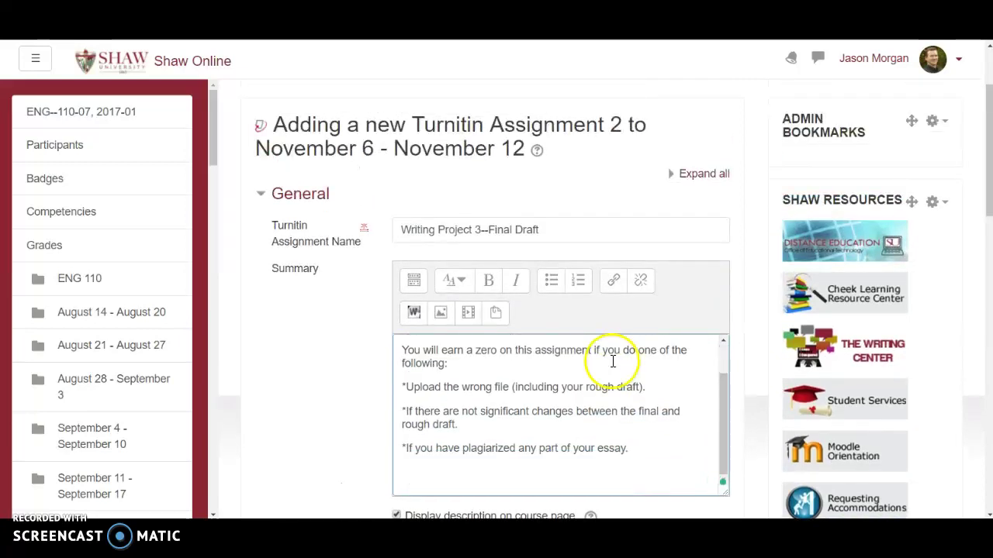
pyautogui.scroll(-1, 984, 208)
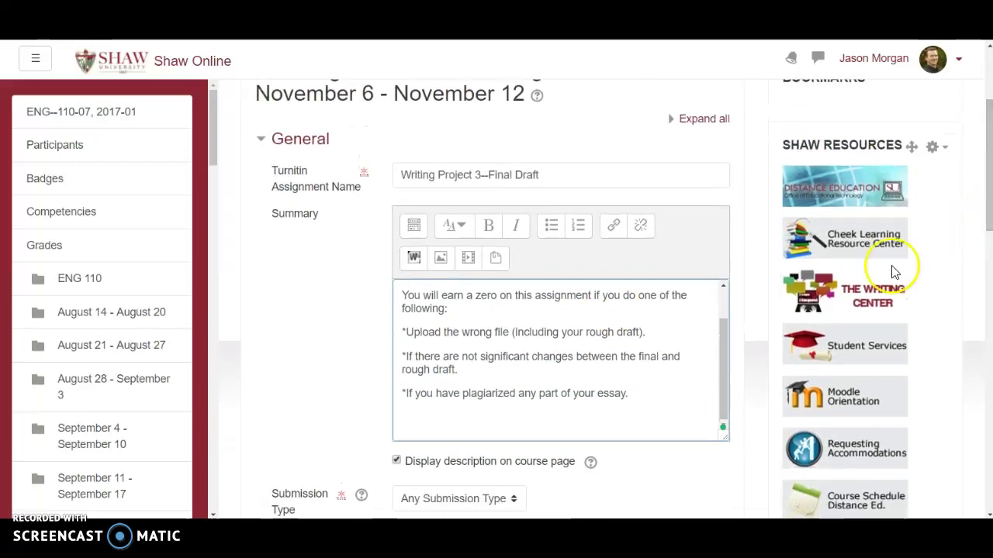
pyautogui.moveTo(729, 340); pyautogui.dragTo(731, 316)
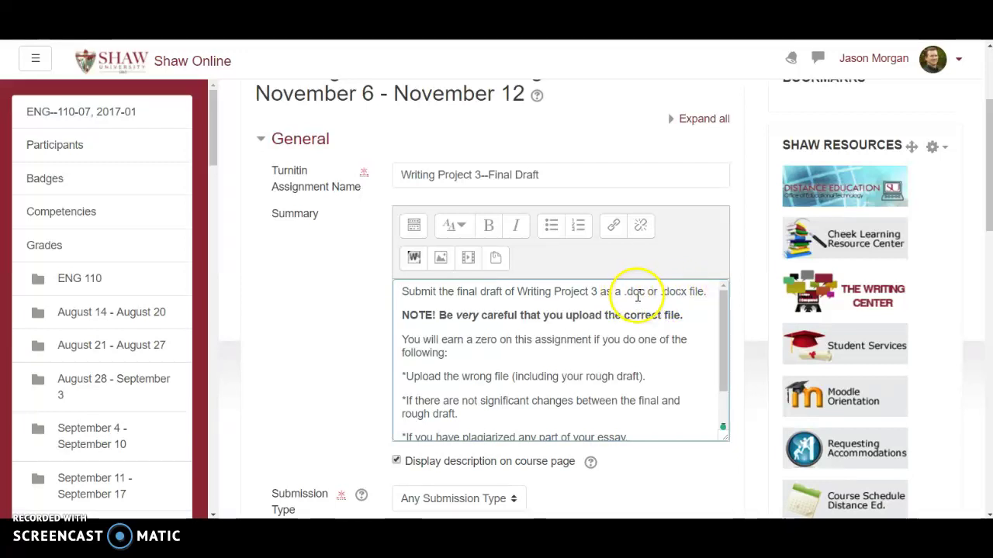
pyautogui.moveTo(624, 291); pyautogui.dragTo(645, 291)
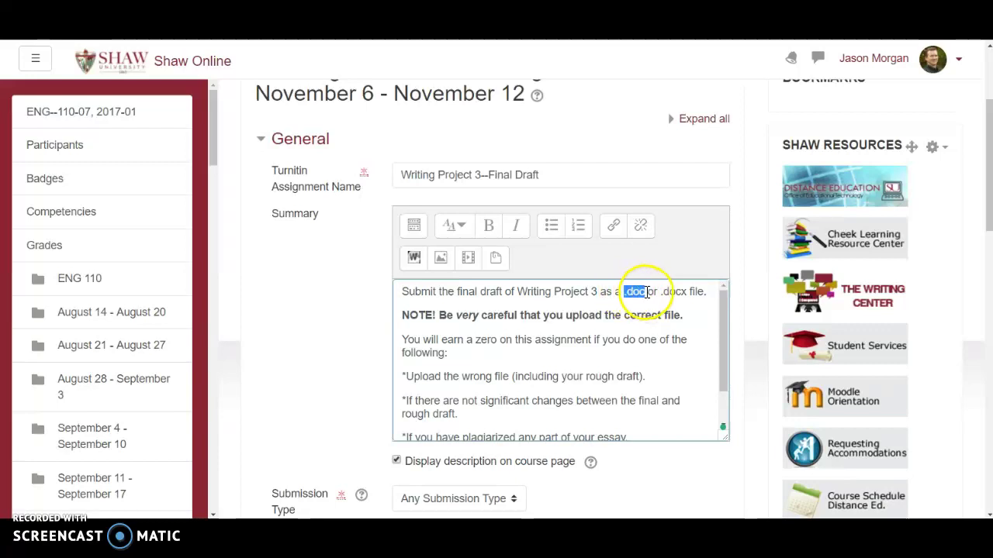
pyautogui.moveTo(661, 291); pyautogui.dragTo(687, 293)
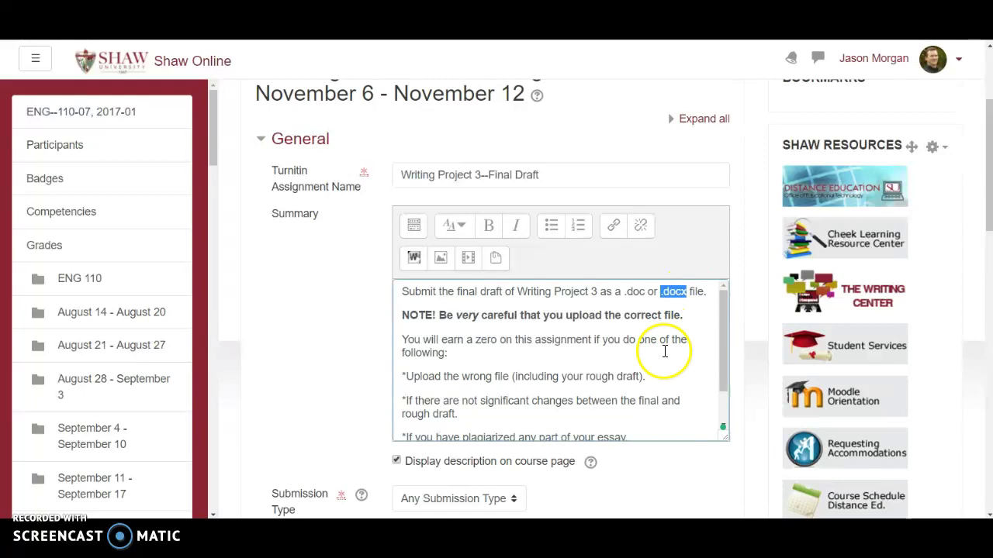
pyautogui.moveTo(403, 315); pyautogui.dragTo(685, 315)
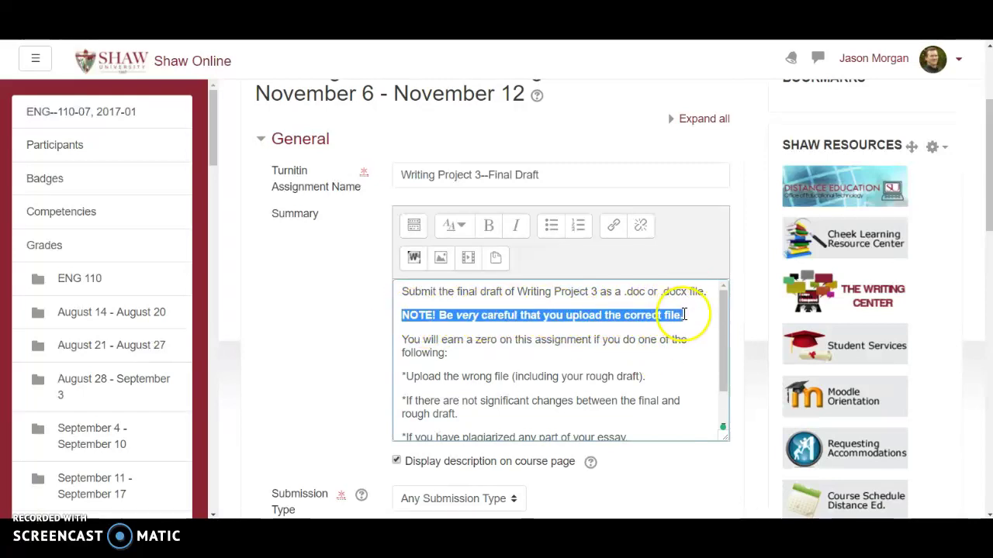
pyautogui.scroll(-1, 684, 335)
pyautogui.scroll(1, 683, 335)
pyautogui.scroll(-1, 686, 334)
pyautogui.moveTo(723, 347); pyautogui.dragTo(720, 337)
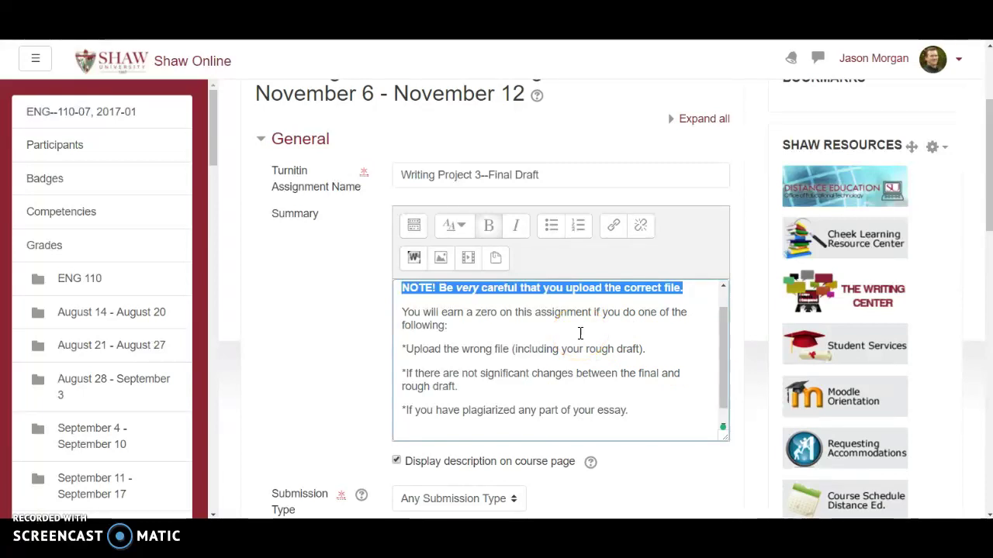
pyautogui.click(552, 335)
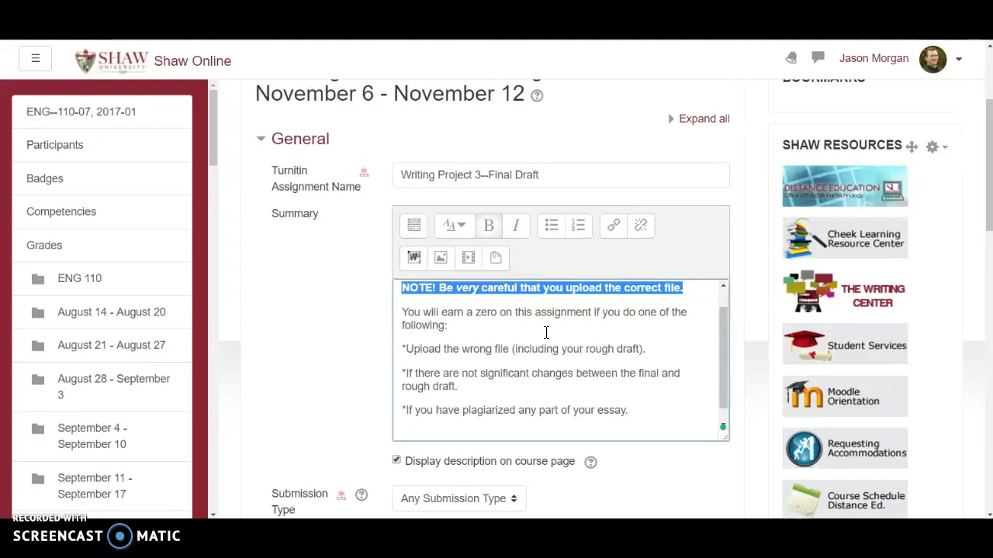
pyautogui.moveTo(406, 350); pyautogui.dragTo(649, 349)
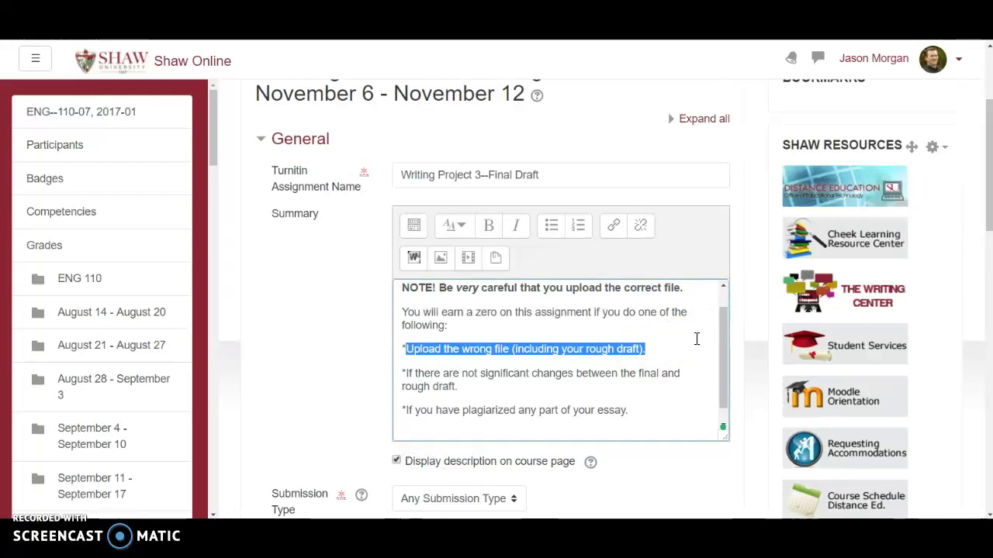
pyautogui.click(661, 353)
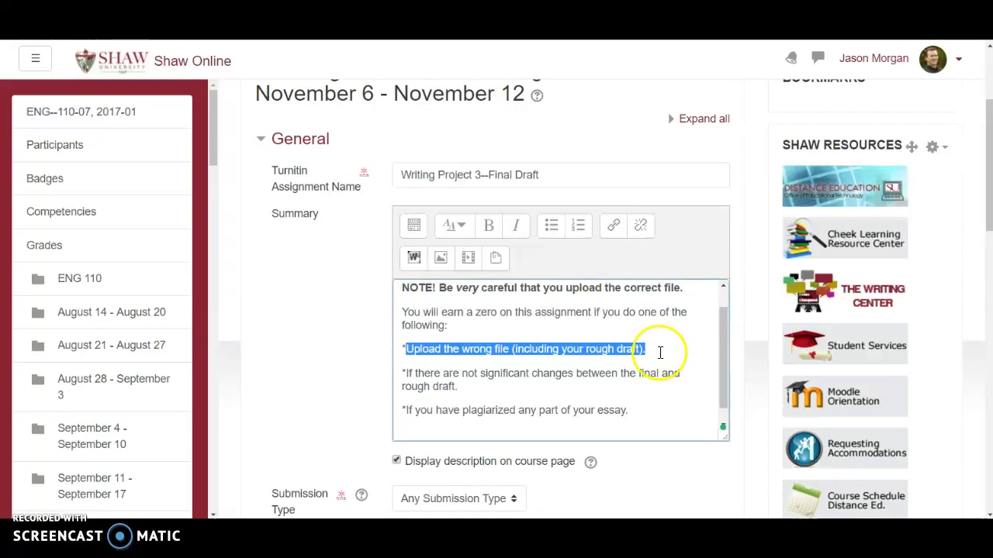
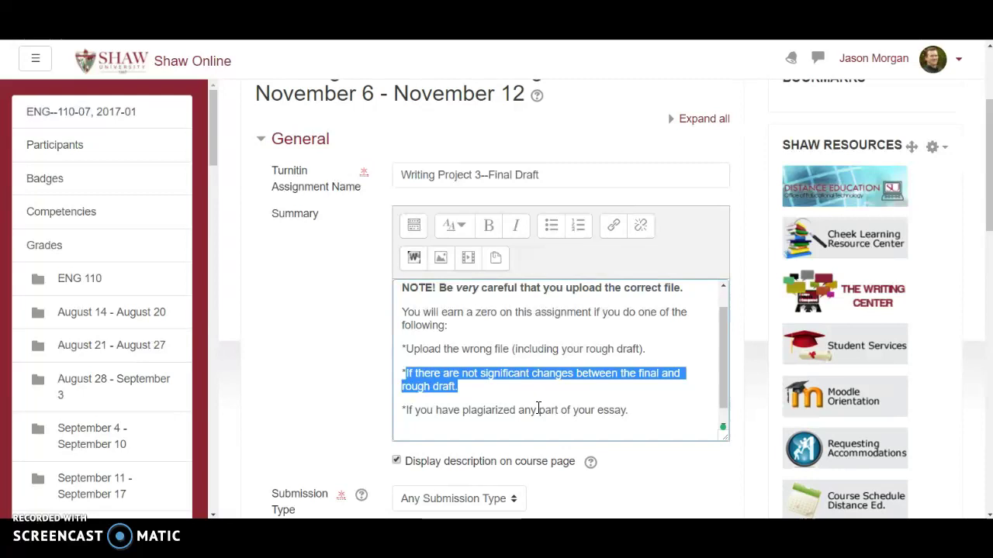
pyautogui.scroll(1, 581, 350)
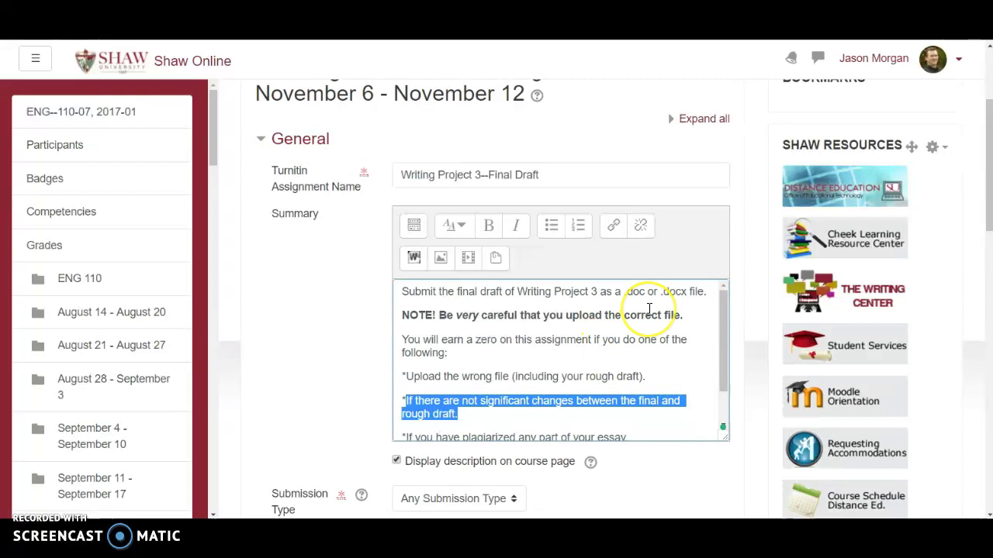
# Review the summary's conditions for earning a zero, including the one about plagiarizing any part of the essay
pyautogui.scroll(-1, 592, 359)
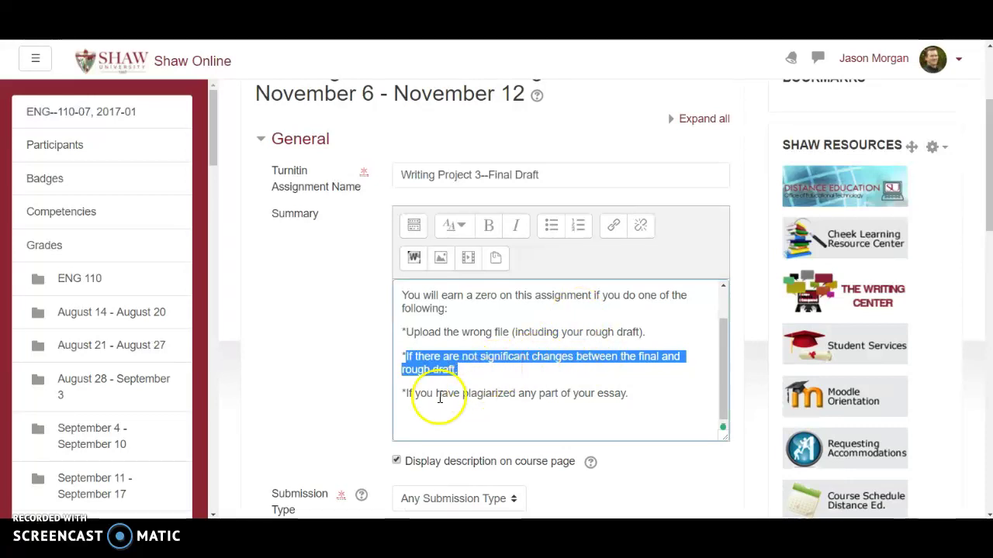
pyautogui.moveTo(408, 394); pyautogui.dragTo(627, 391)
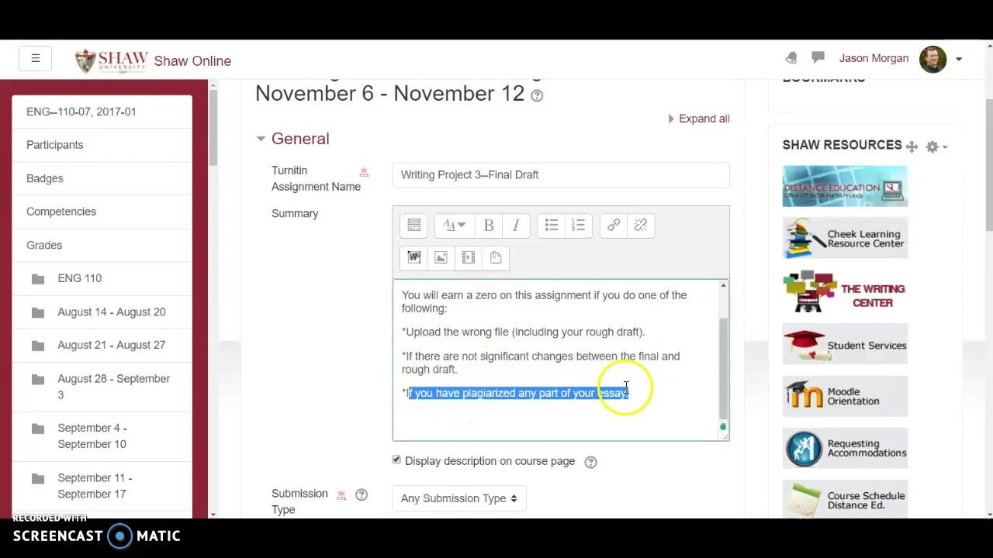
pyautogui.scroll(1, 542, 380)
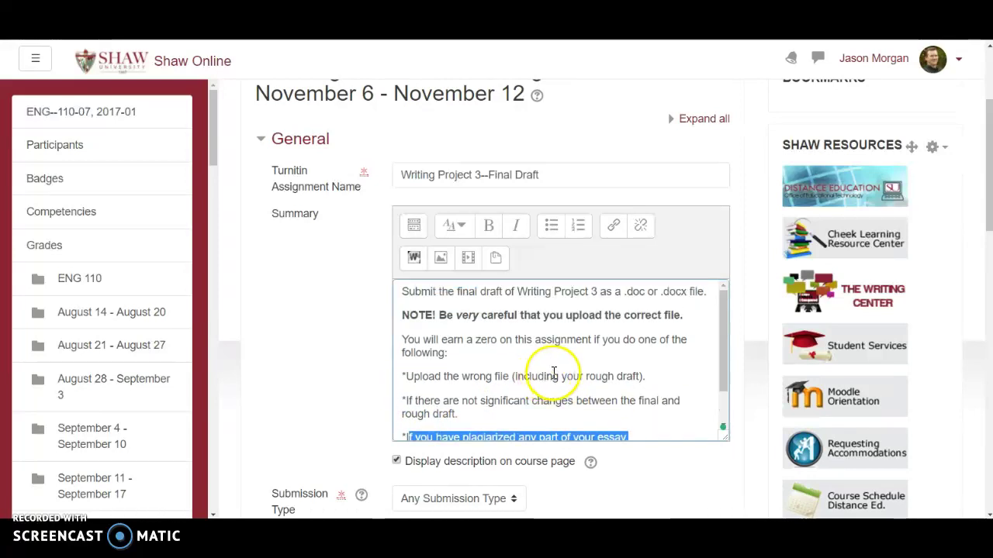
pyautogui.scroll(-1, 523, 360)
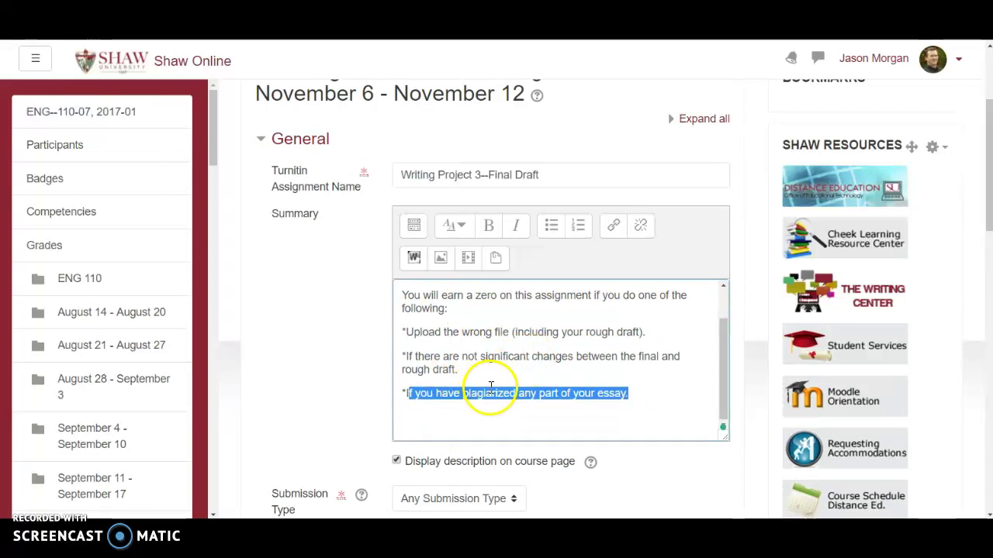
pyautogui.click(408, 393)
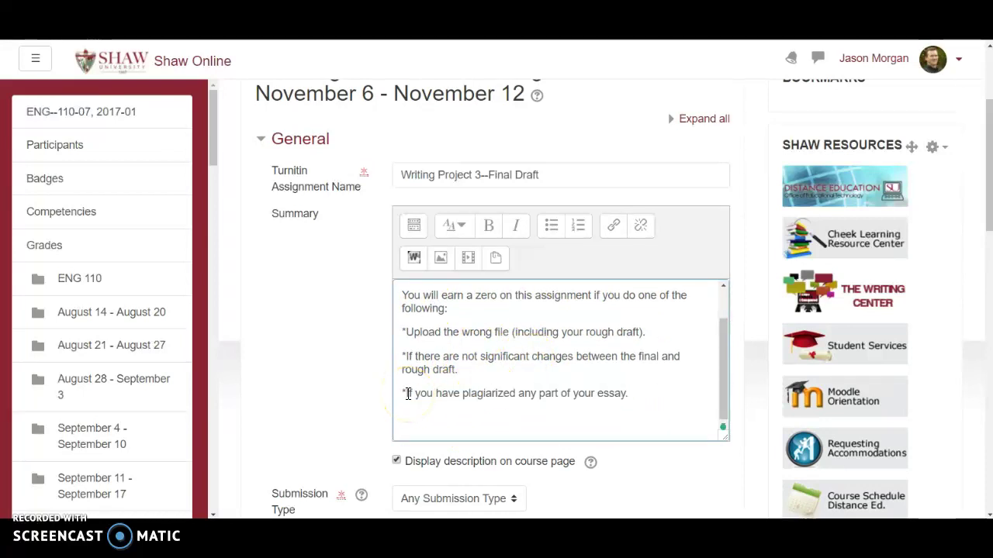
pyautogui.moveTo(438, 393); pyautogui.dragTo(634, 392)
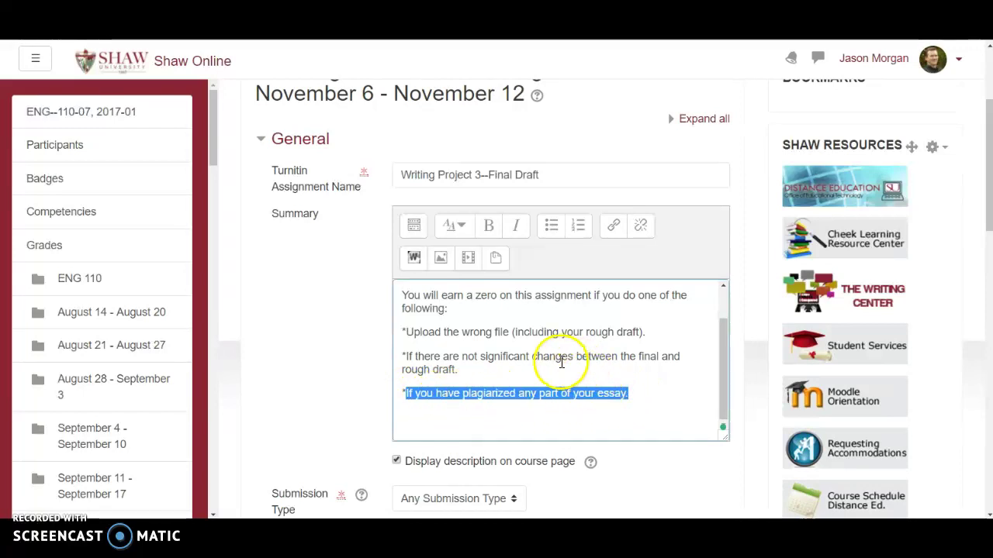
pyautogui.scroll(2, 555, 362)
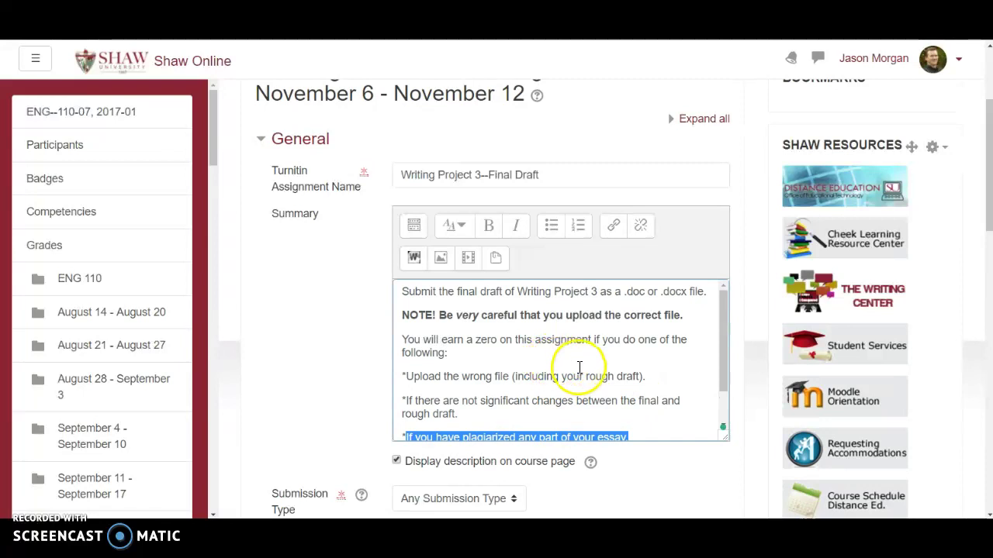
pyautogui.scroll(-2, 566, 370)
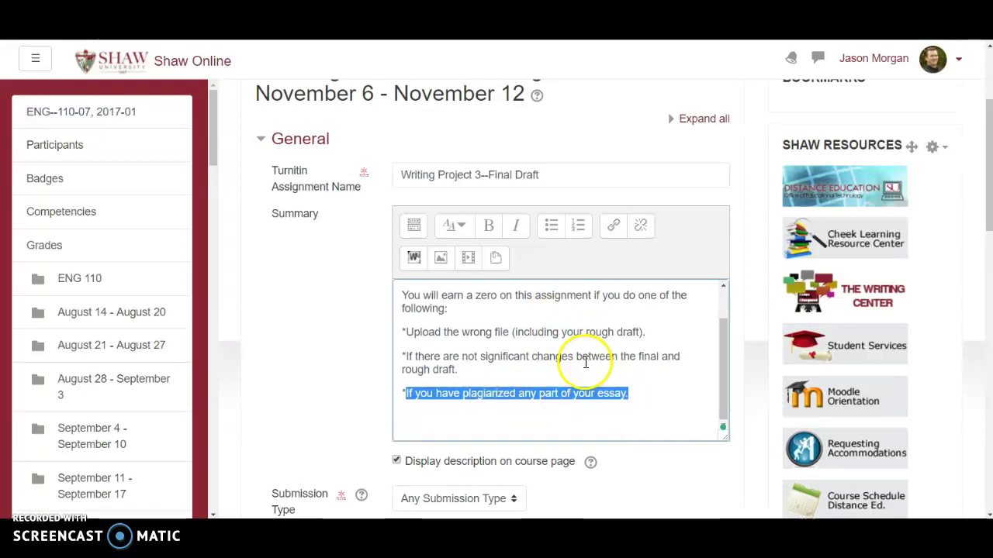
pyautogui.scroll(1, 577, 365)
pyautogui.scroll(1, 577, 365)
pyautogui.scroll(-1, 466, 333)
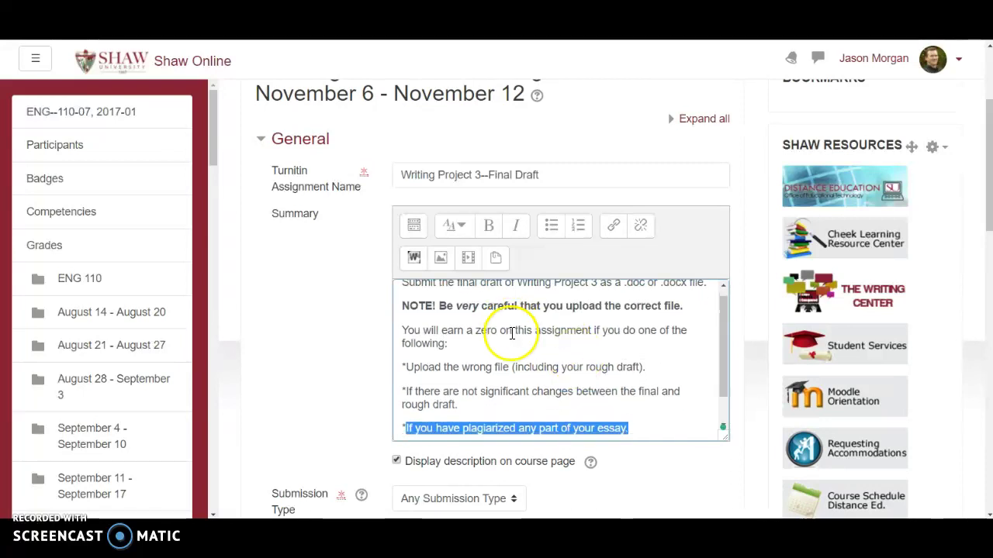
pyautogui.scroll(-2, 636, 341)
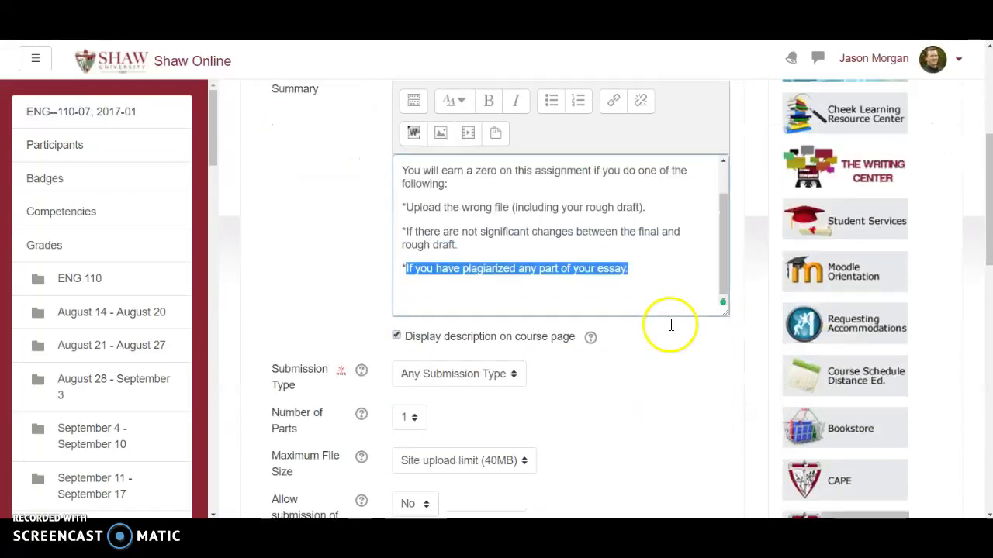
pyautogui.scroll(-1, 635, 368)
pyautogui.scroll(3, 640, 363)
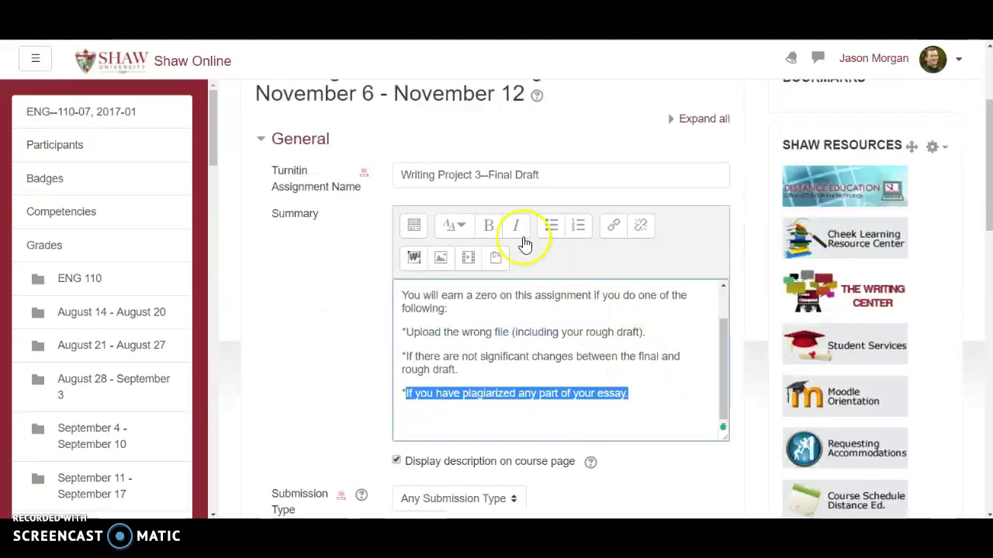
# Set the submission type to File Upload and leave submission of any file type set to No
pyautogui.scroll(-5, 608, 377)
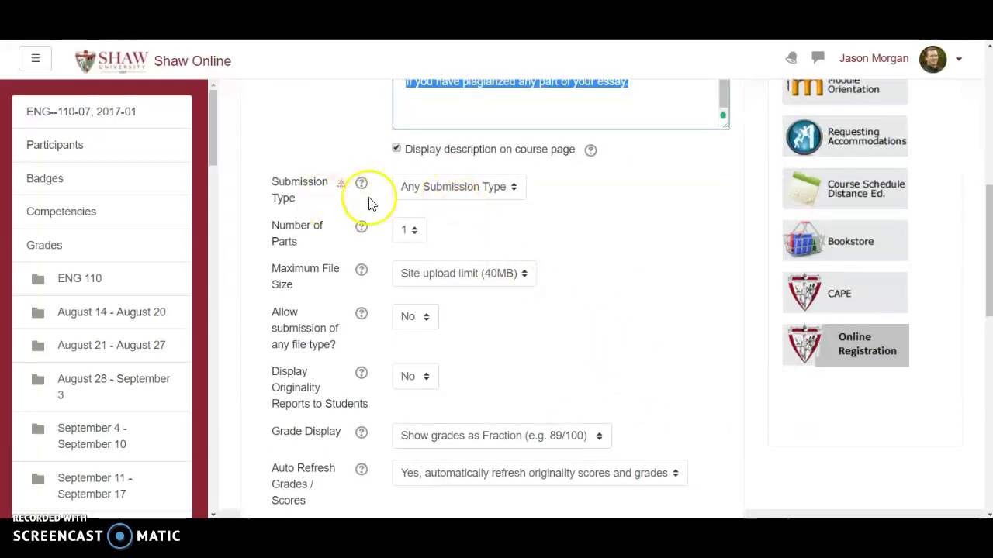
pyautogui.click(434, 194)
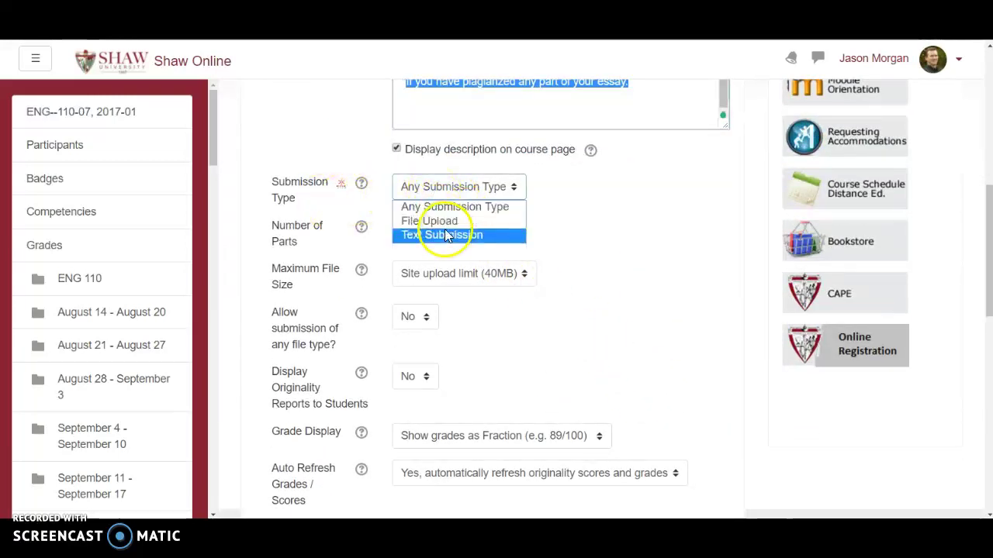
pyautogui.click(453, 223)
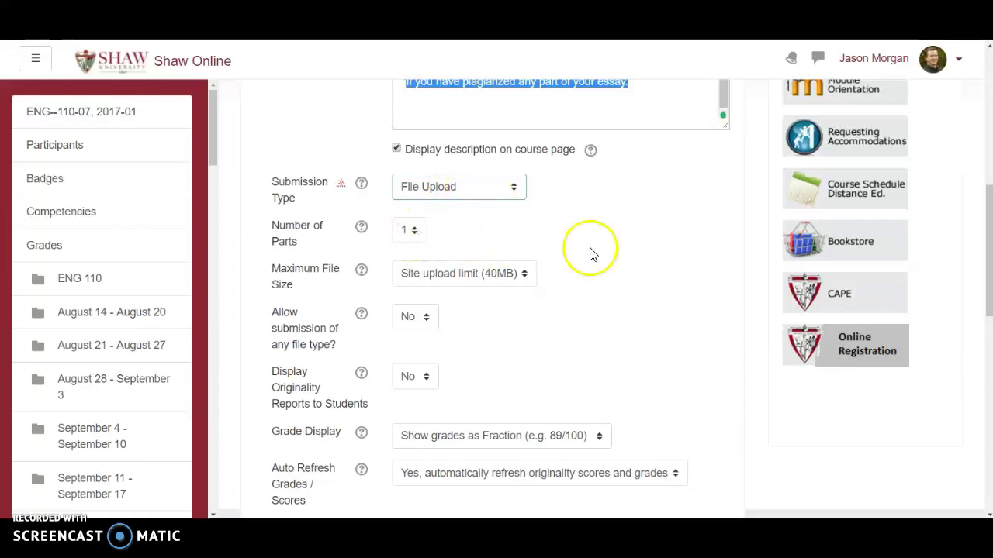
pyautogui.scroll(-3, 532, 300)
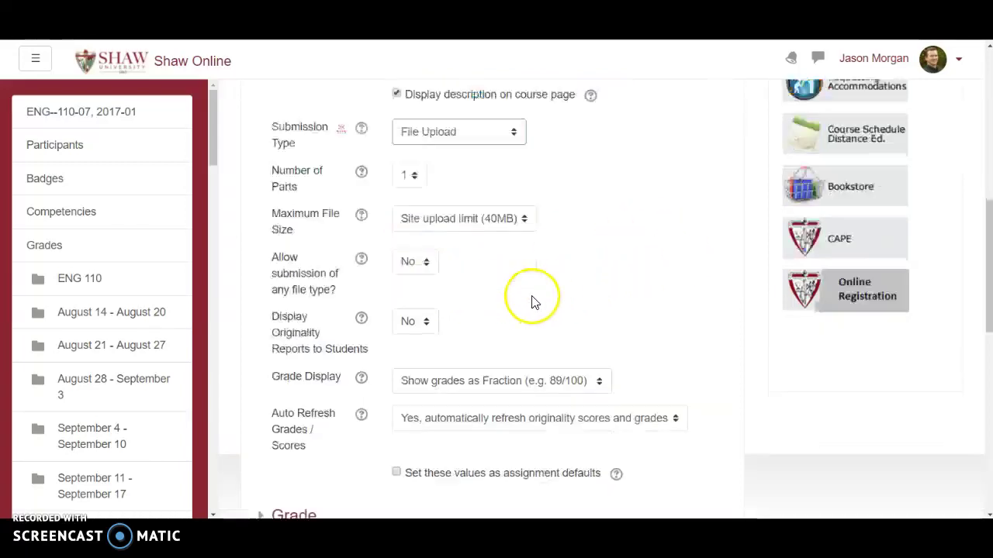
pyautogui.click(407, 192)
pyautogui.click(408, 195)
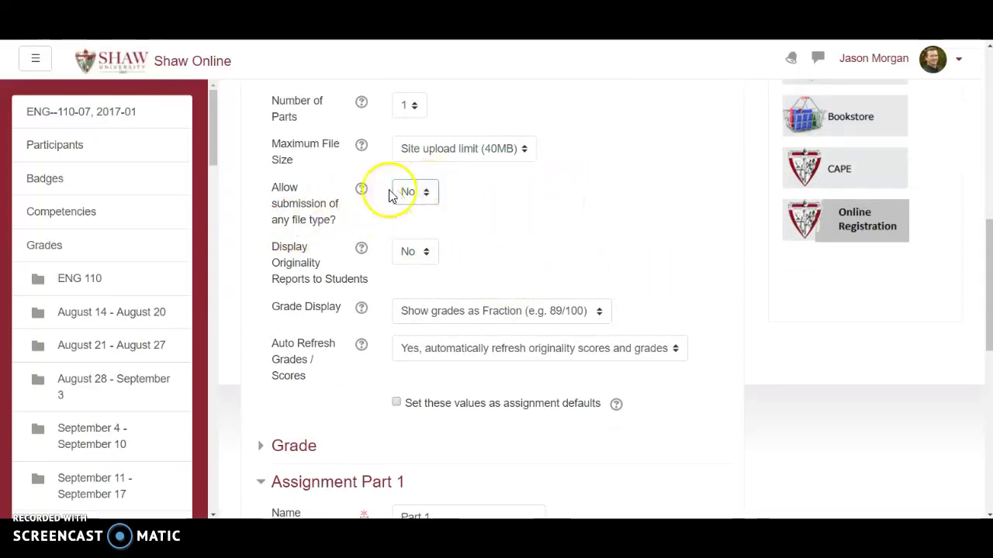
# Try the percentage and fraction grade displays, and set the assignment to show grades as Percentage
pyautogui.scroll(-1, 567, 209)
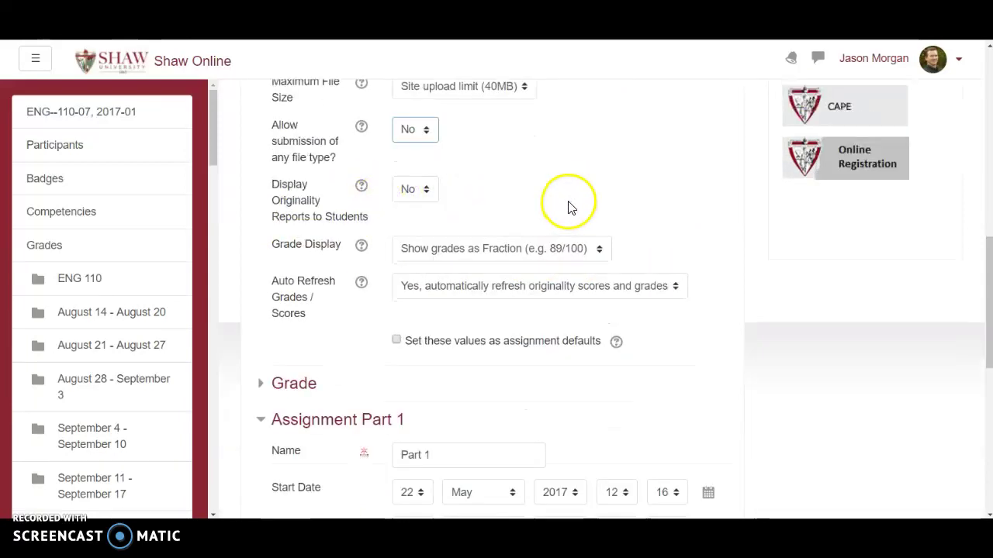
pyautogui.scroll(-1, 516, 180)
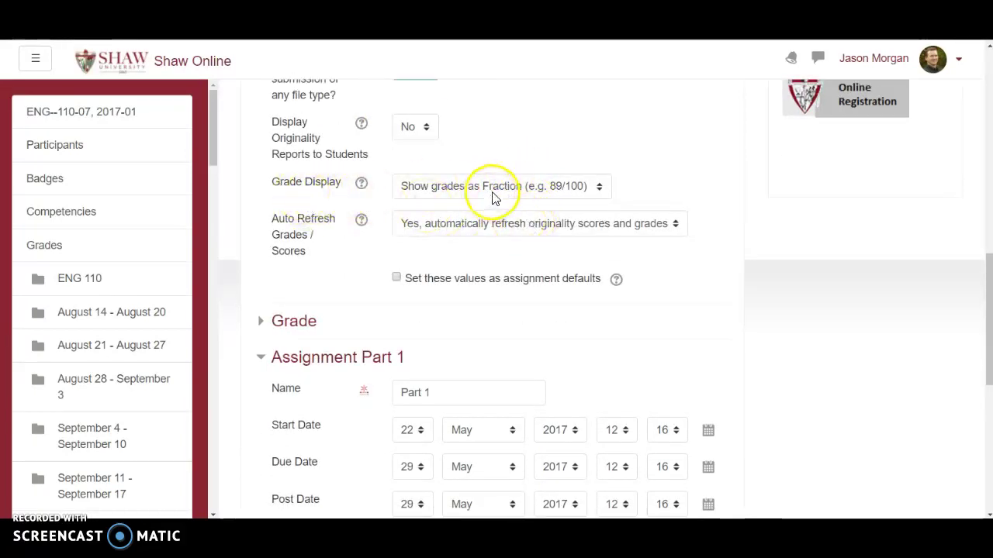
pyautogui.click(554, 194)
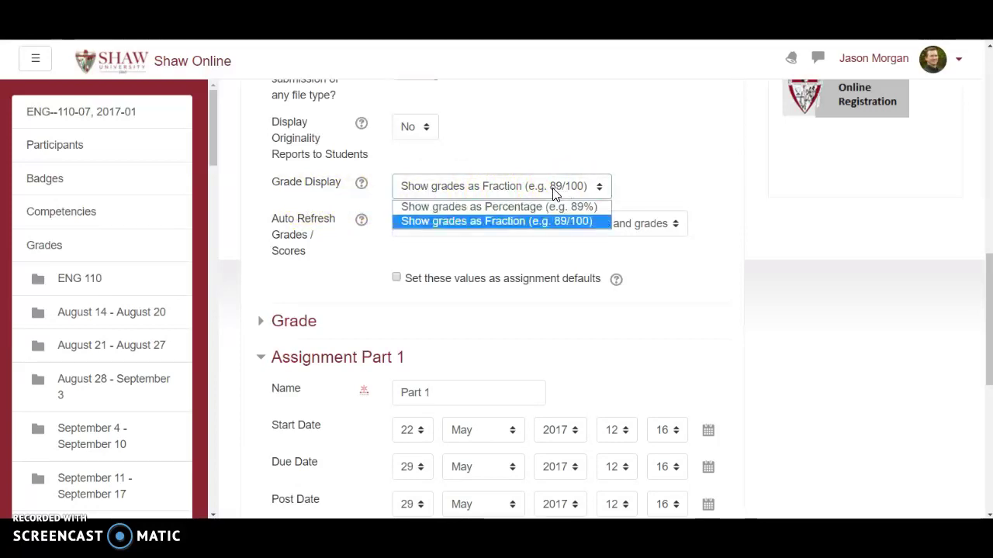
pyautogui.click(552, 207)
pyautogui.click(550, 194)
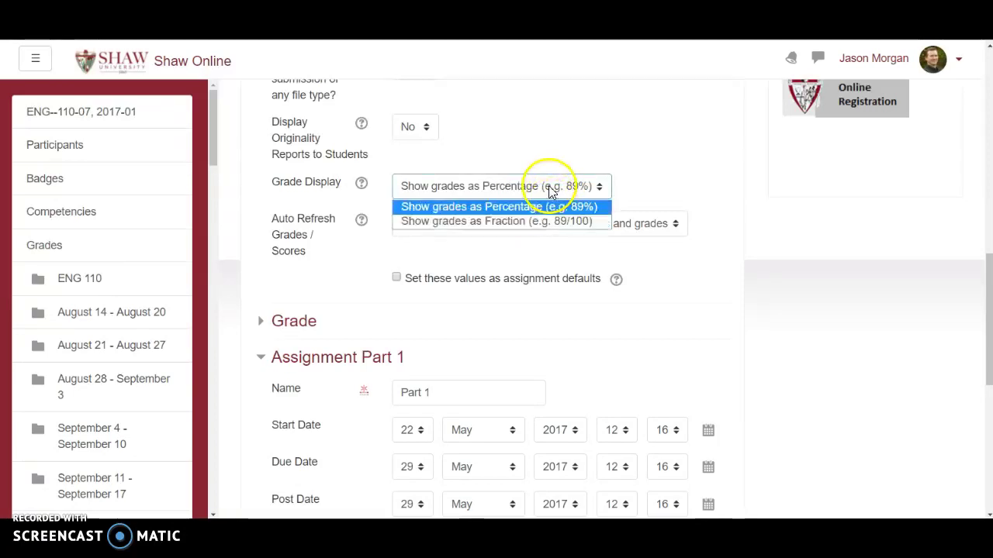
pyautogui.click(557, 221)
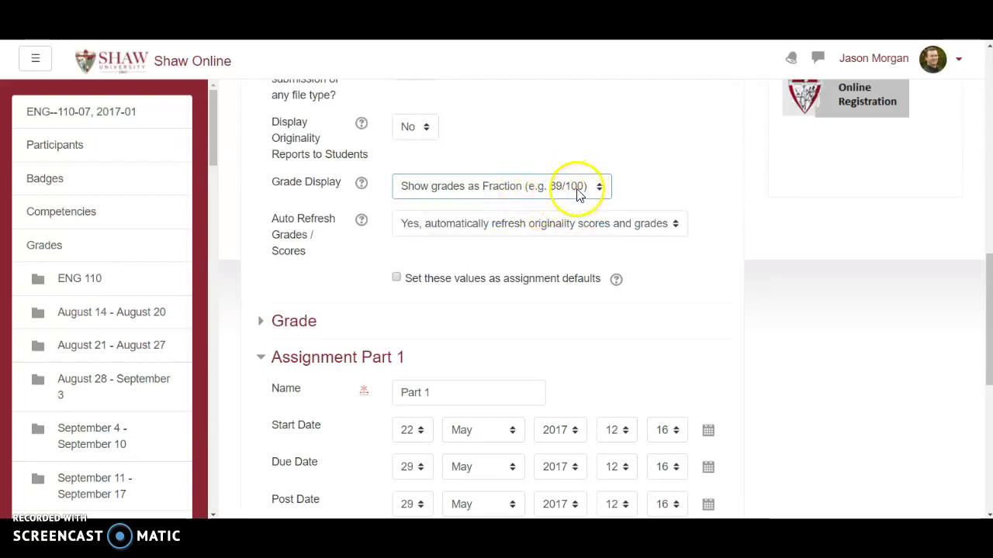
pyautogui.click(565, 187)
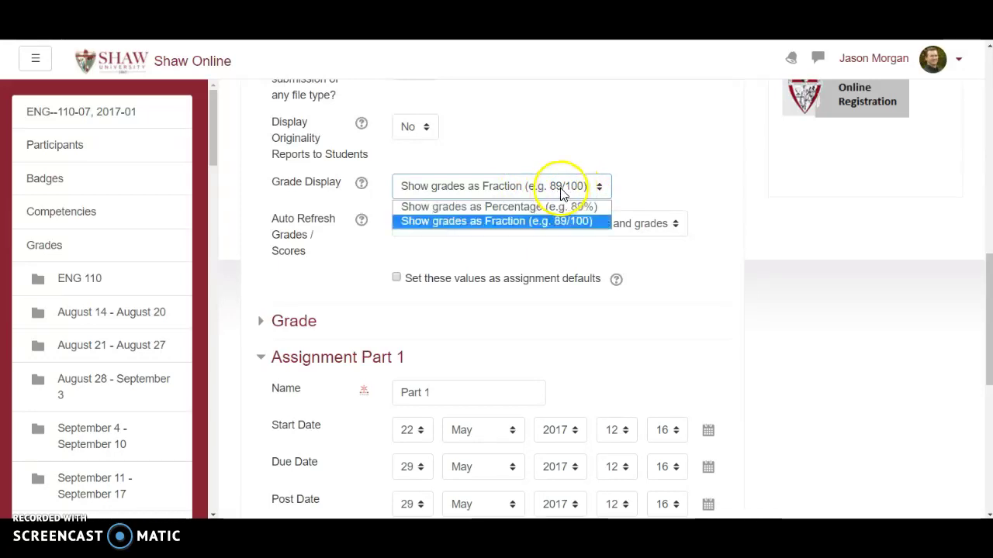
pyautogui.click(566, 207)
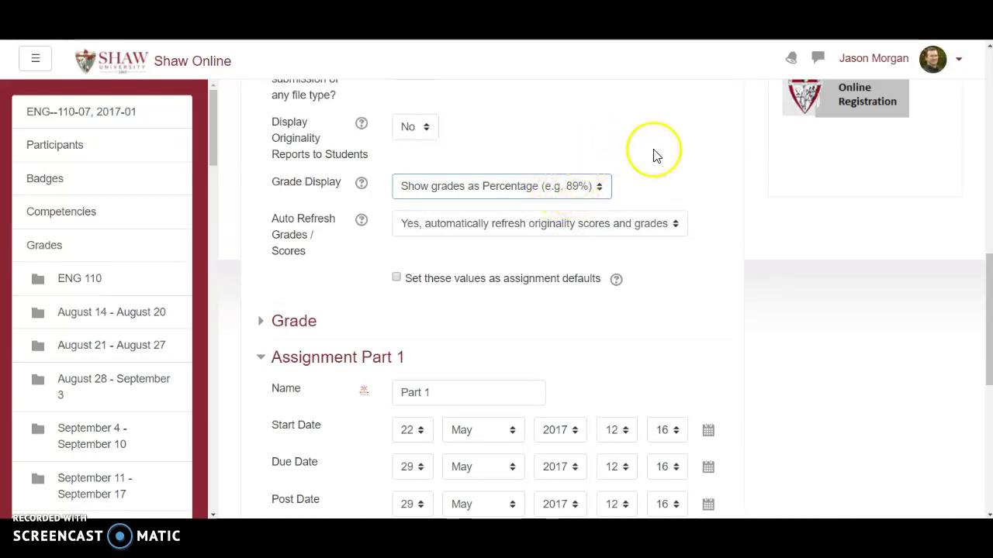
# Rename Assignment Part 1 as "WP3 Final Draft"
pyautogui.scroll(-1, 653, 152)
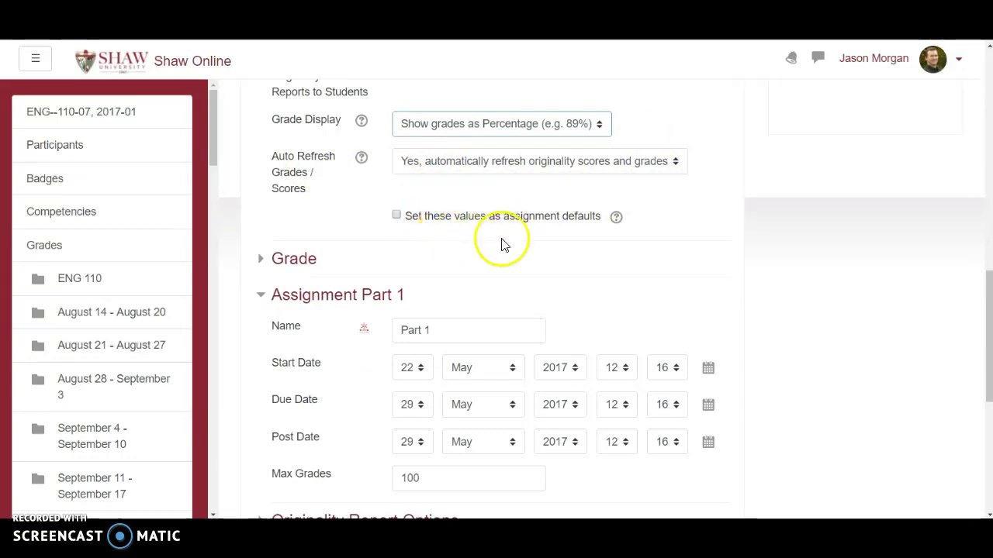
pyautogui.scroll(-2, 574, 233)
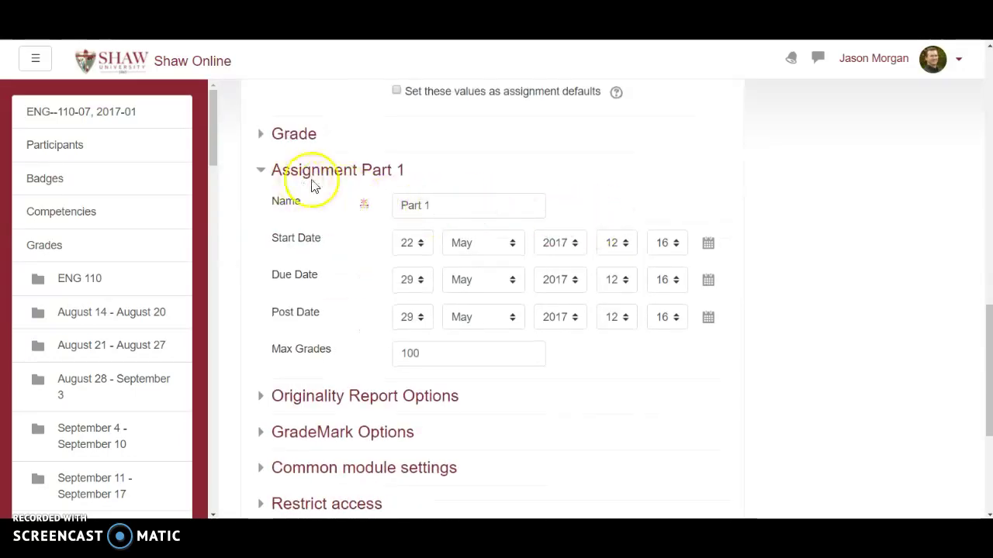
pyautogui.moveTo(440, 204); pyautogui.dragTo(386, 207)
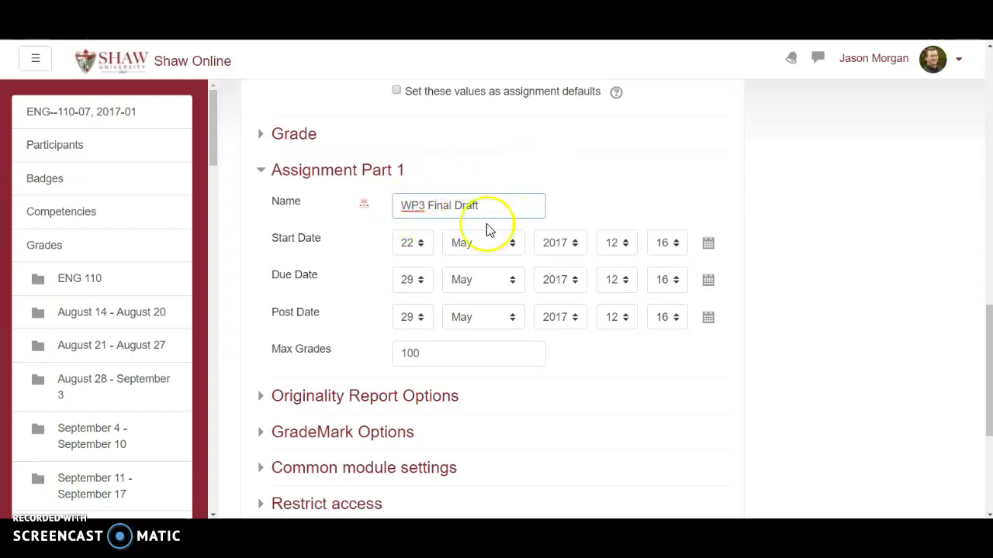
# Set the due date of the WP3 Final Draft part to 6 November 2017 at 23:55
pyautogui.click(420, 286)
pyautogui.scroll(3, 427, 174)
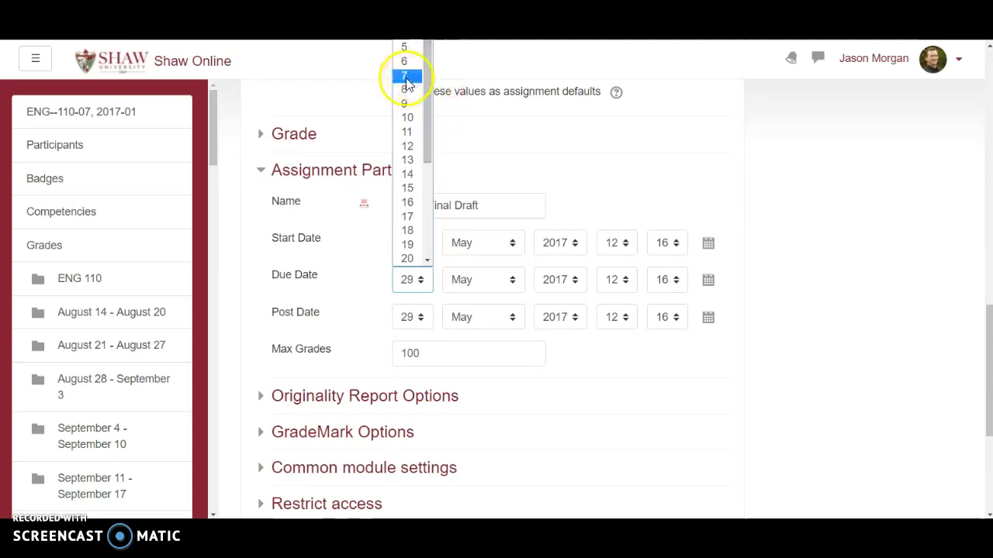
pyautogui.click(404, 61)
pyautogui.click(471, 282)
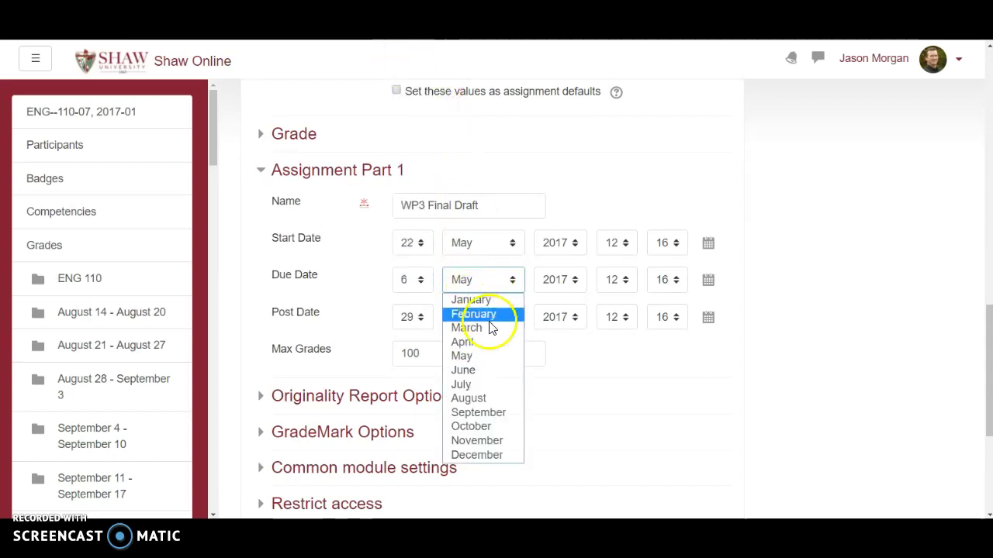
pyautogui.click(485, 440)
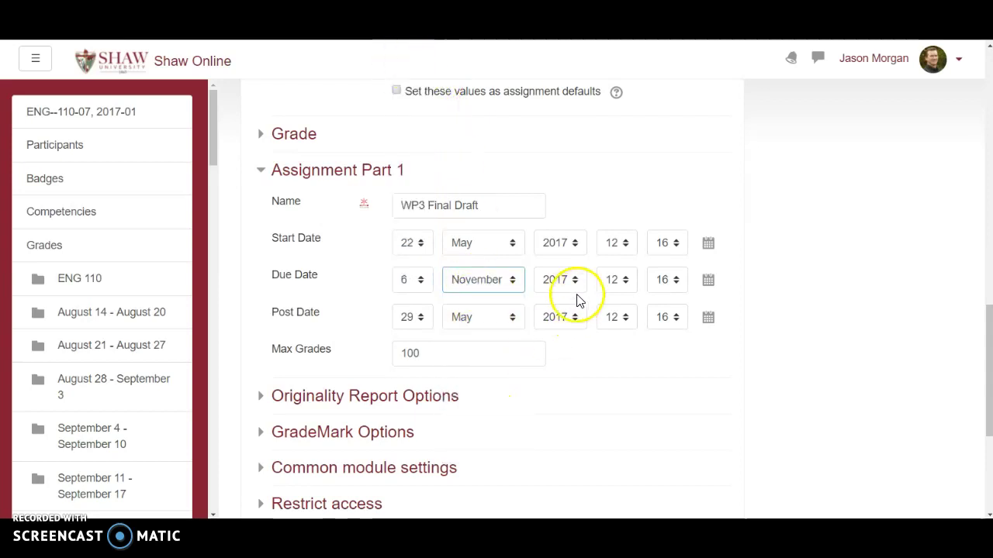
pyautogui.click(635, 288)
pyautogui.moveTo(633, 169); pyautogui.dragTo(629, 226)
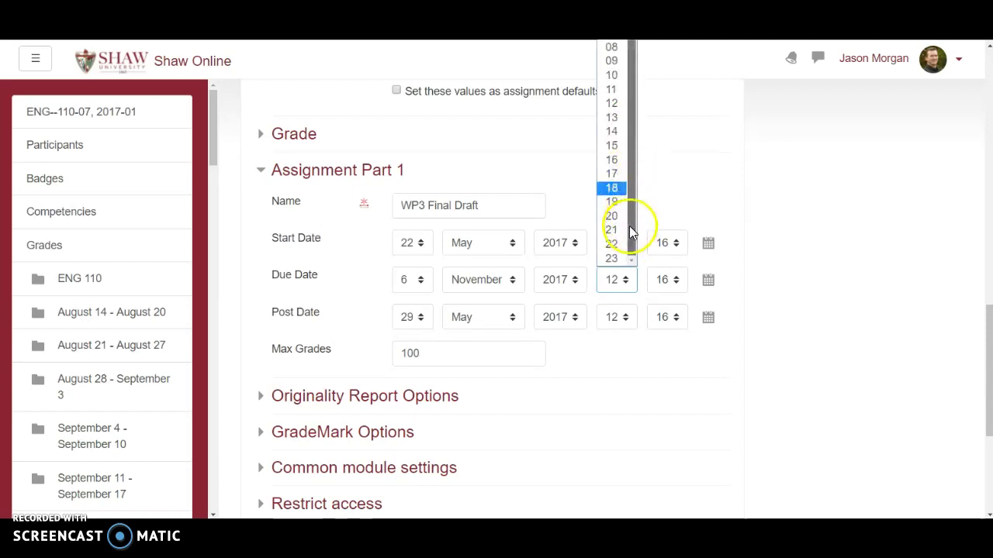
pyautogui.click(610, 262)
pyautogui.click(665, 283)
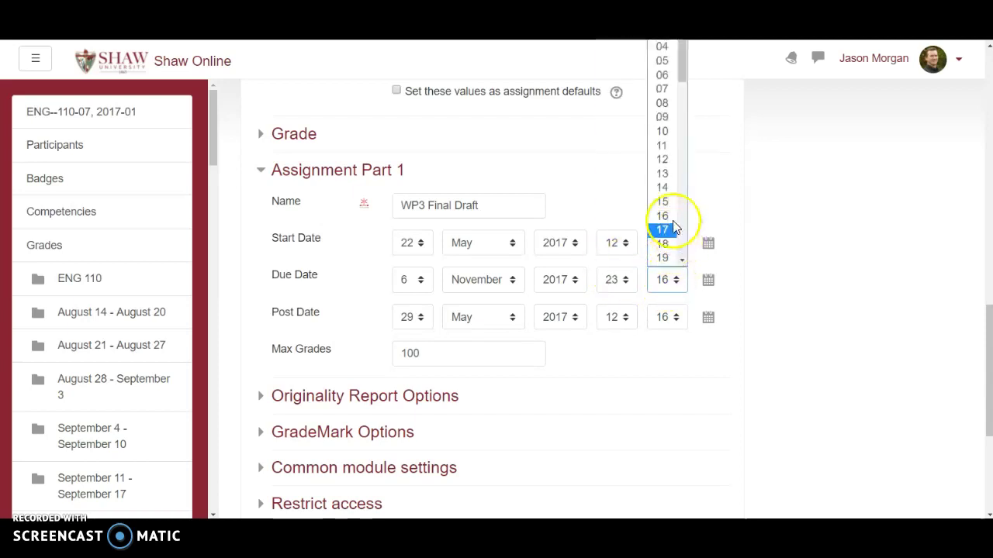
pyautogui.moveTo(680, 73); pyautogui.dragTo(681, 226)
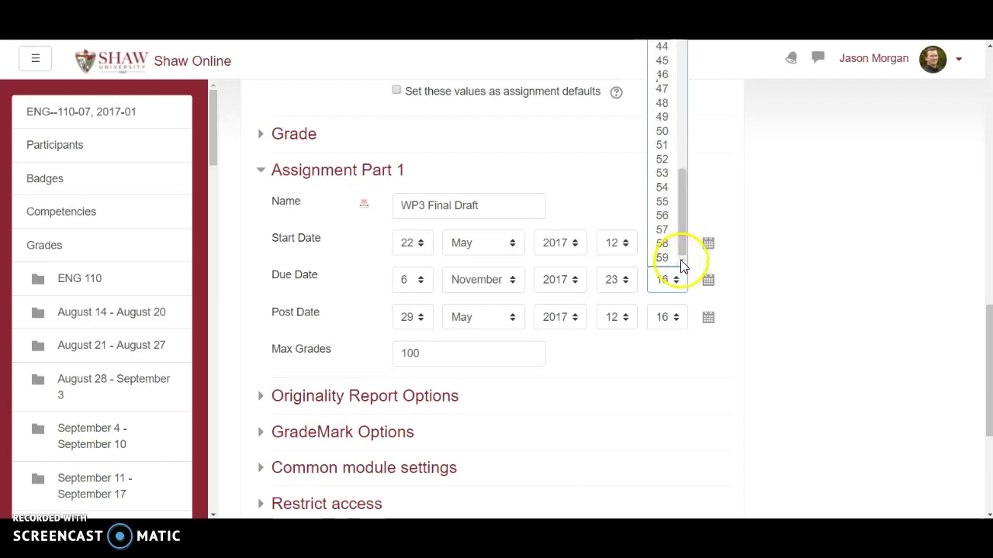
pyautogui.click(673, 201)
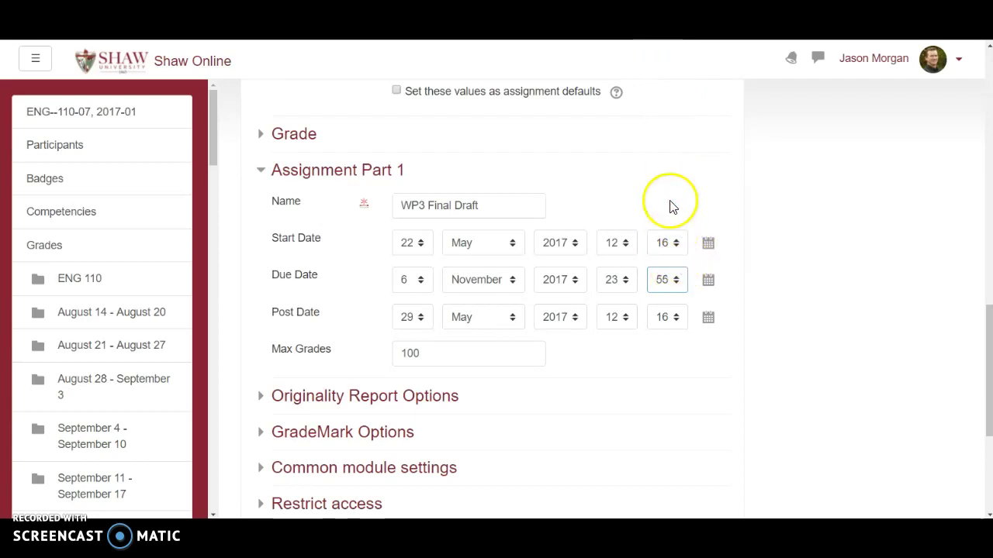
# Check the minute options for the WP3 Final Draft due date and keep 55 selected
pyautogui.click(668, 287)
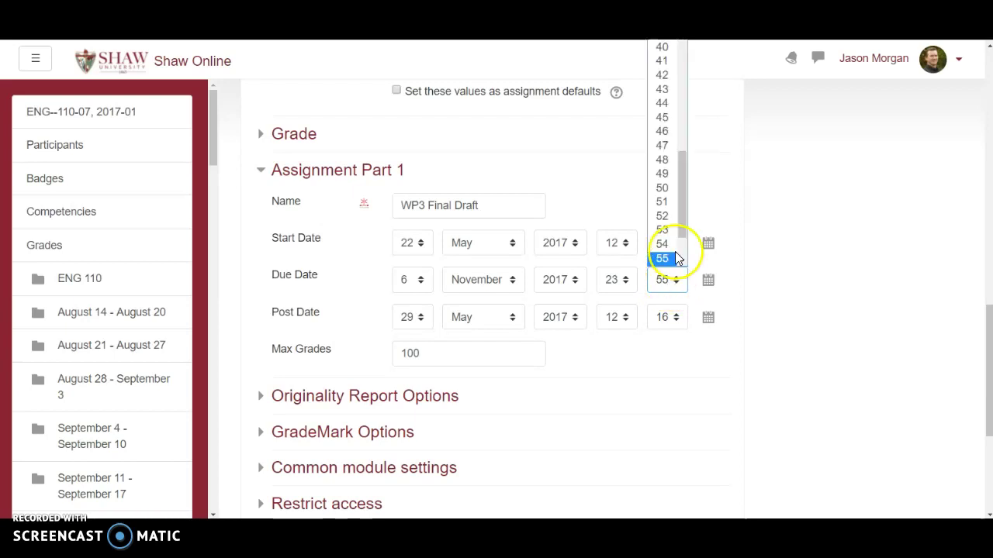
pyautogui.scroll(-1, 671, 243)
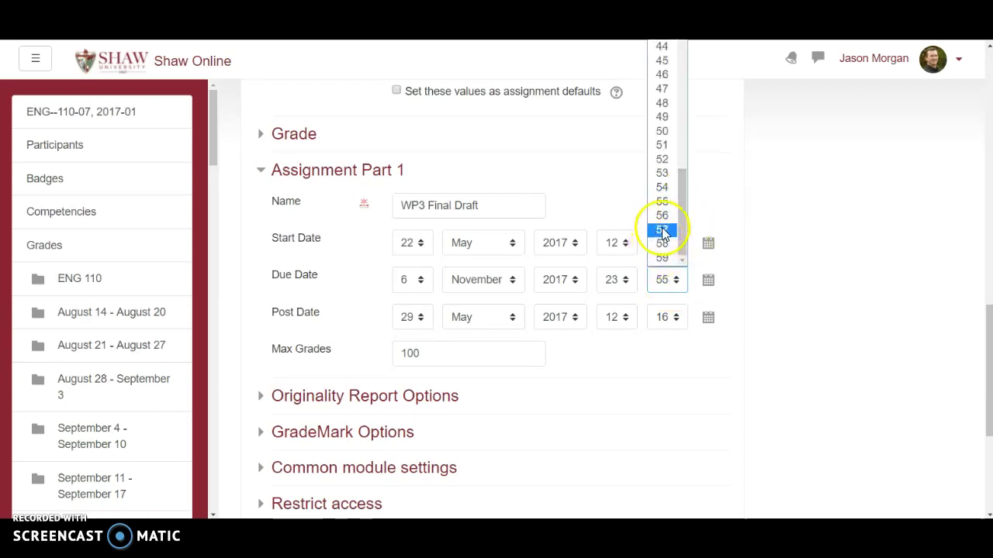
pyautogui.click(663, 203)
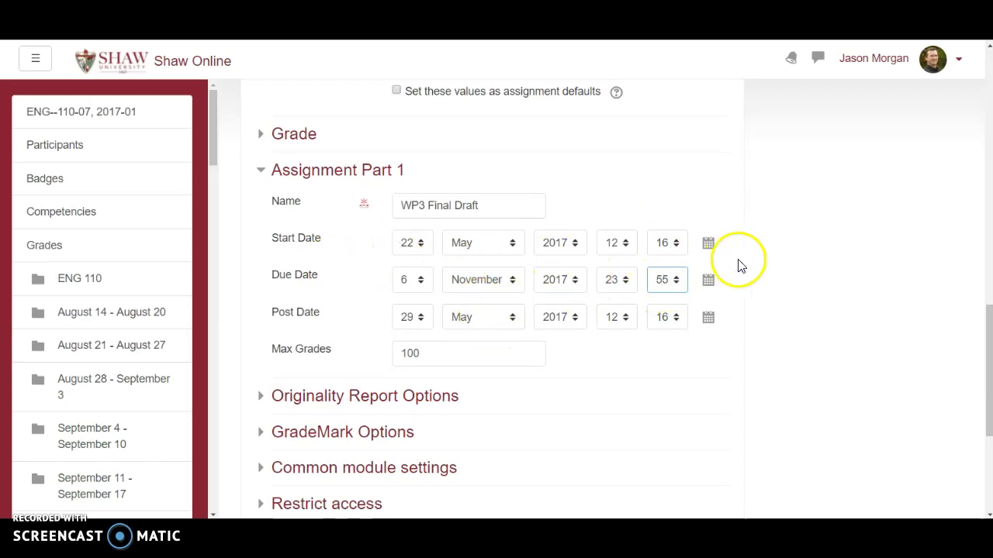
# Assign the Turnitin assignment to the grade category "Writing Project 3 20%"
pyautogui.click(292, 140)
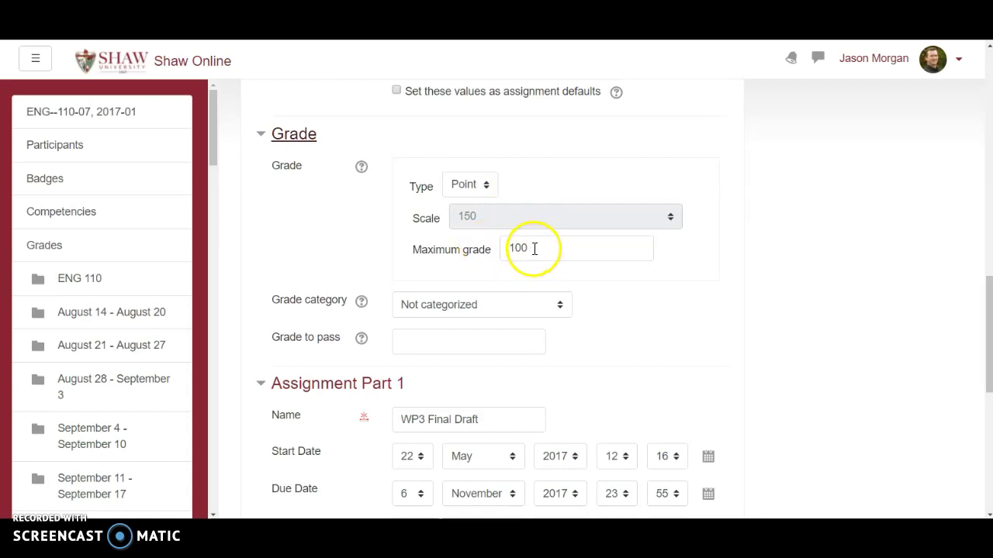
pyautogui.click(438, 310)
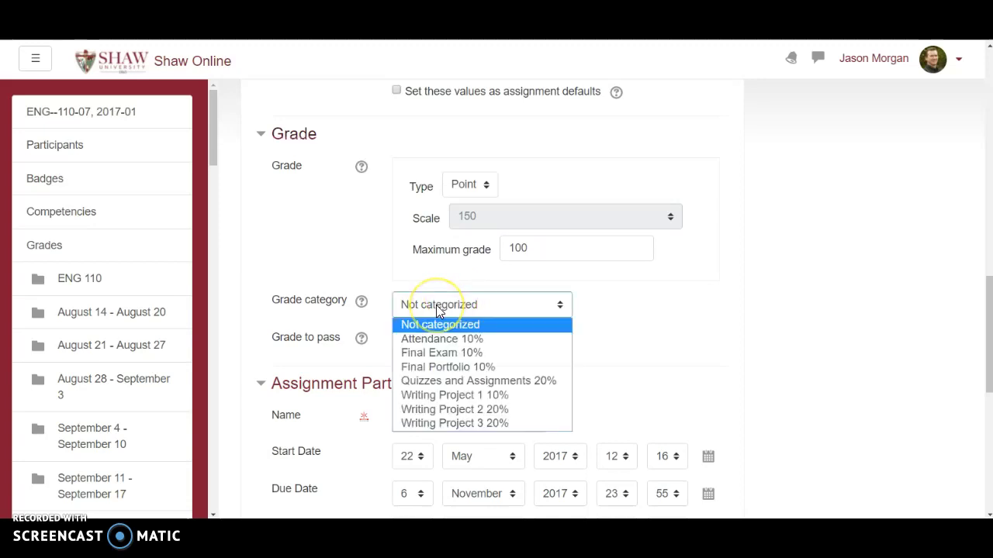
pyautogui.click(468, 424)
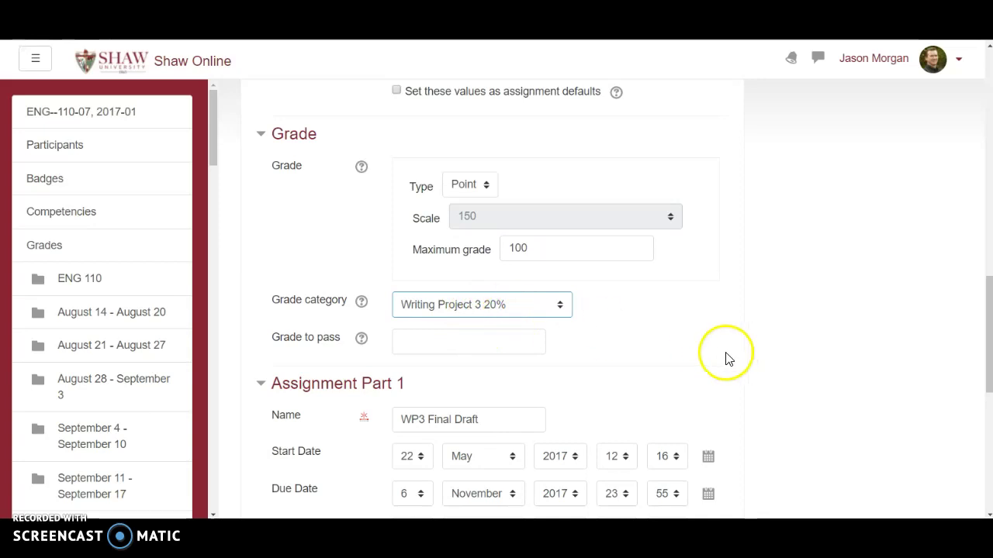
# Set Allow Submissions after the Due Date to Yes in the originality report options
pyautogui.scroll(-4, 626, 321)
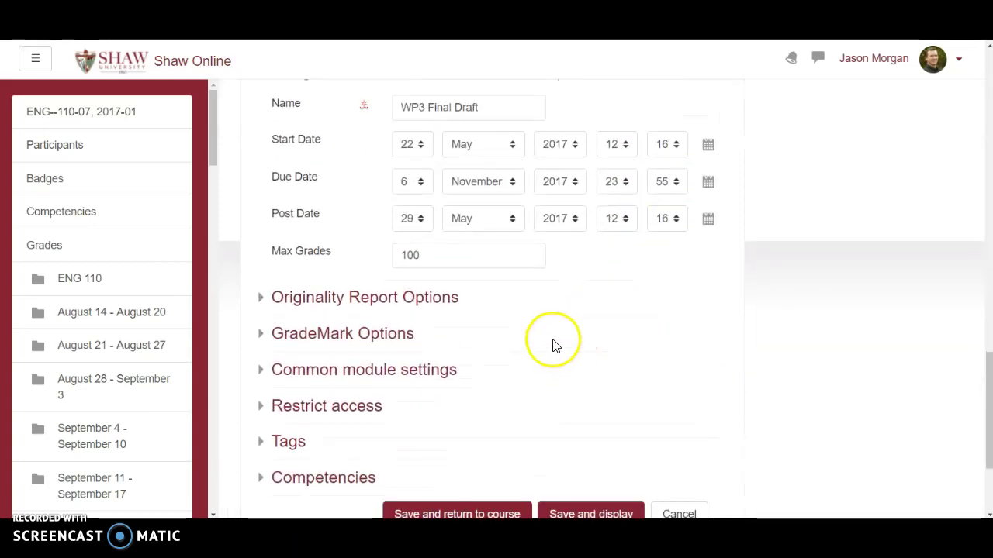
pyautogui.scroll(-2, 488, 291)
pyautogui.click(395, 175)
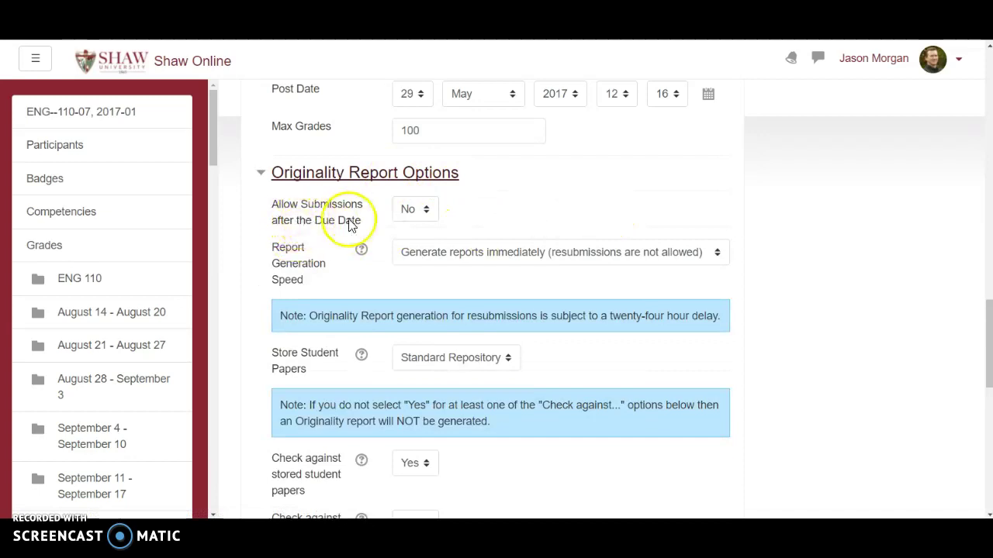
pyautogui.click(408, 211)
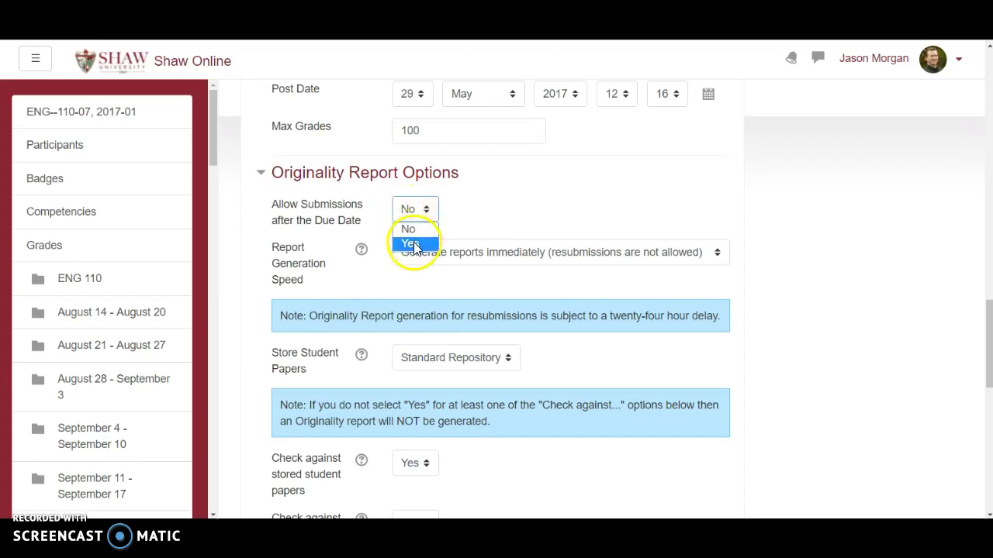
pyautogui.click(410, 242)
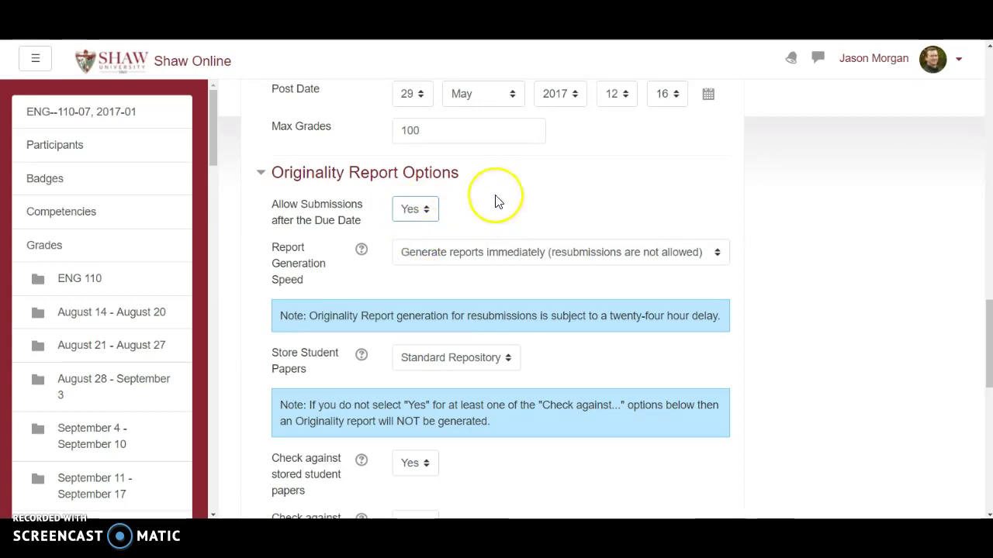
# Review the remaining originality and GradeMark options, leave the rubric set to No rubric, and save the assignment, returning to the course
pyautogui.scroll(-2, 499, 198)
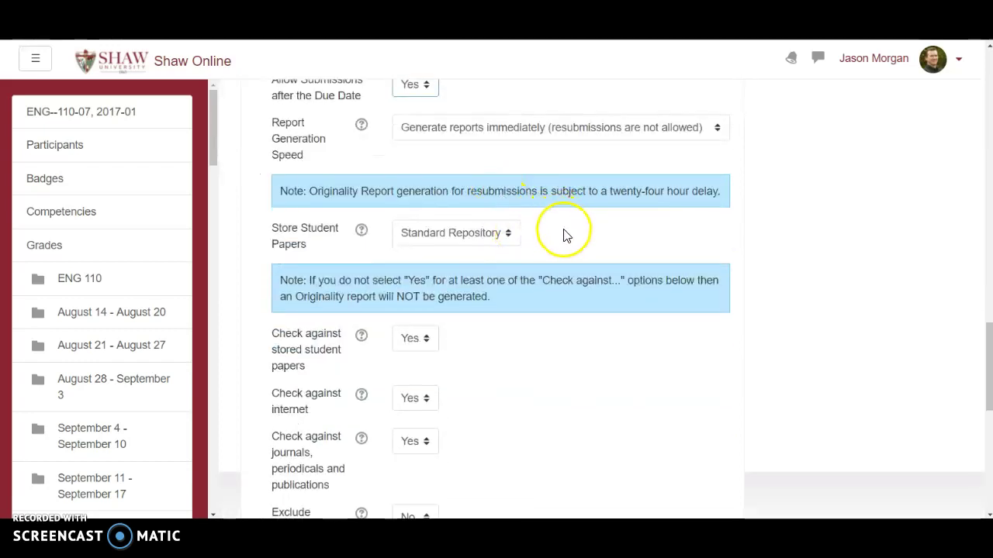
pyautogui.scroll(-3, 547, 231)
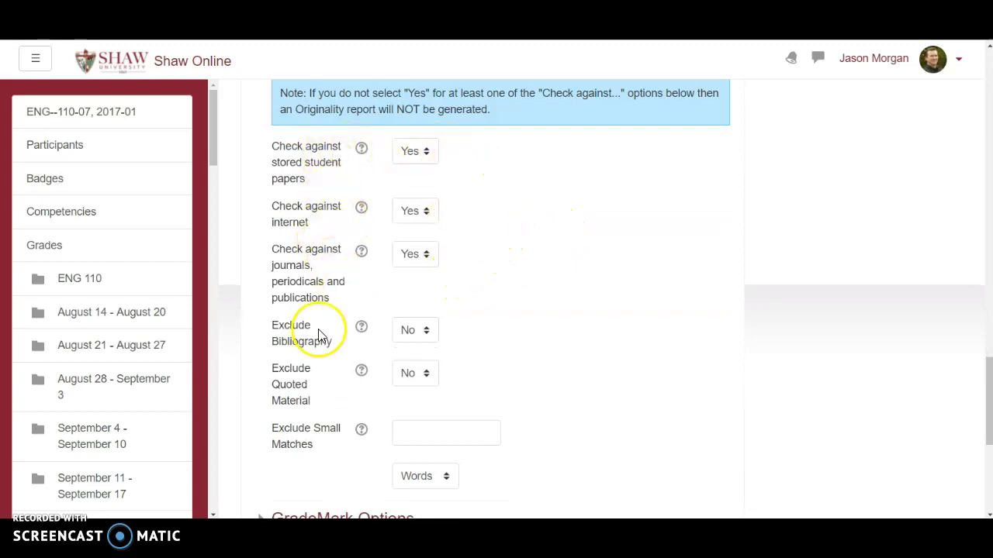
pyautogui.scroll(-5, 547, 266)
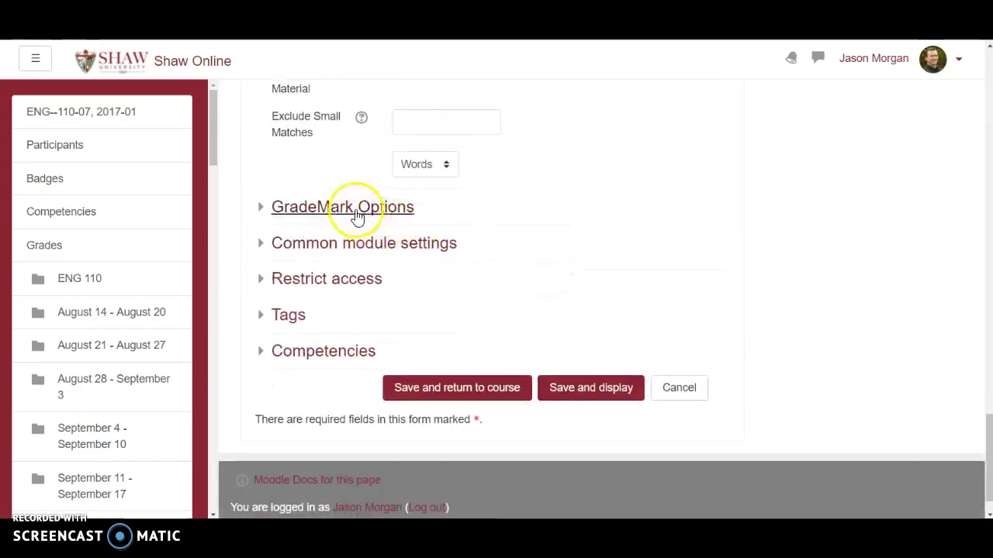
pyautogui.click(352, 208)
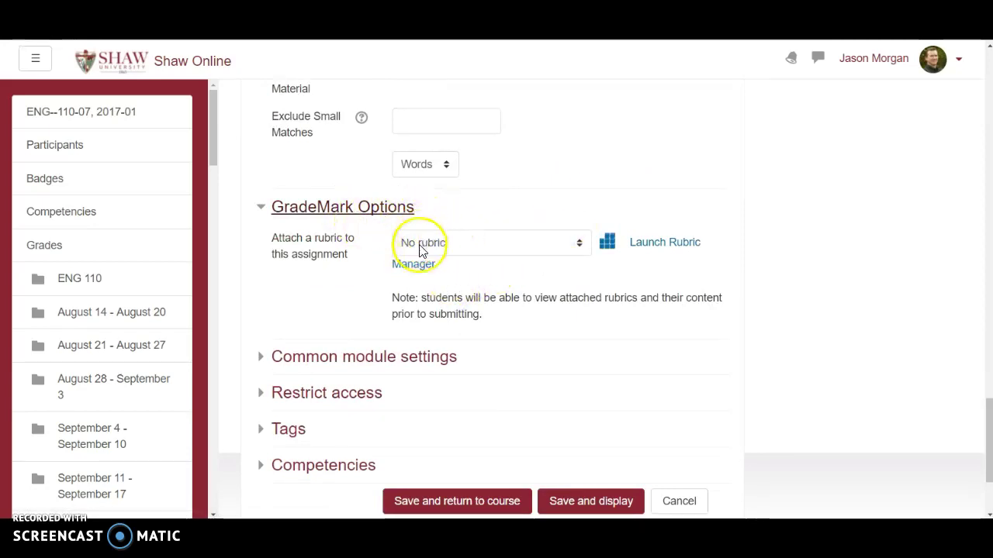
pyautogui.scroll(-3, 480, 228)
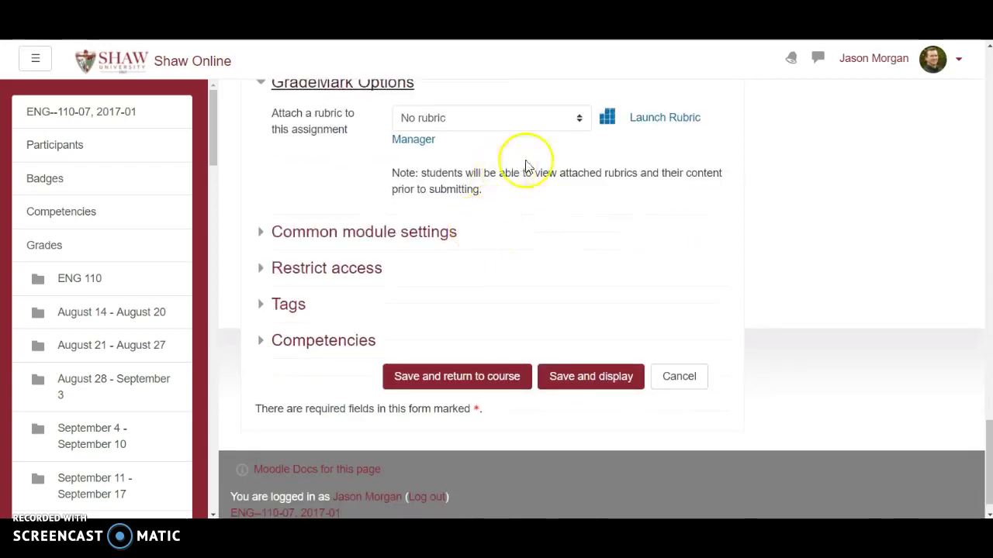
pyautogui.scroll(1, 465, 186)
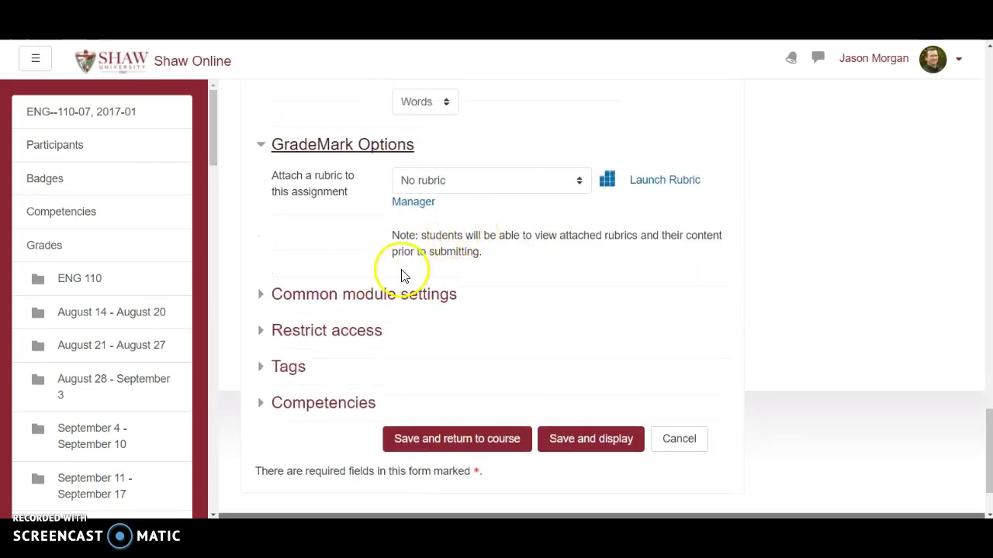
pyautogui.click(465, 439)
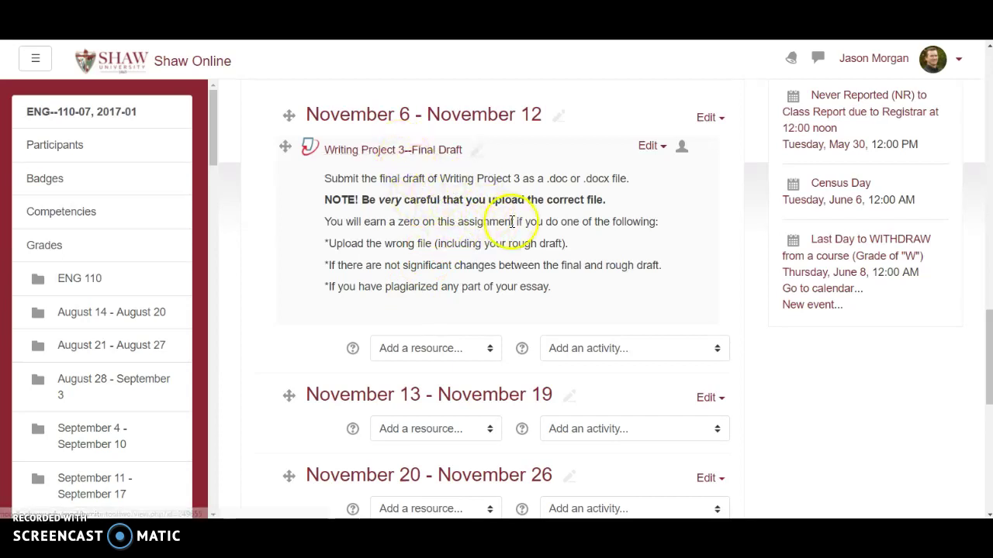
# Download the Turnitin Rubric for WP 3 from the ENG 110 PLC course and locate ENG_110_5_paragraph_essay (1).rbc in the Rubrics folder
pyautogui.click(438, 40)
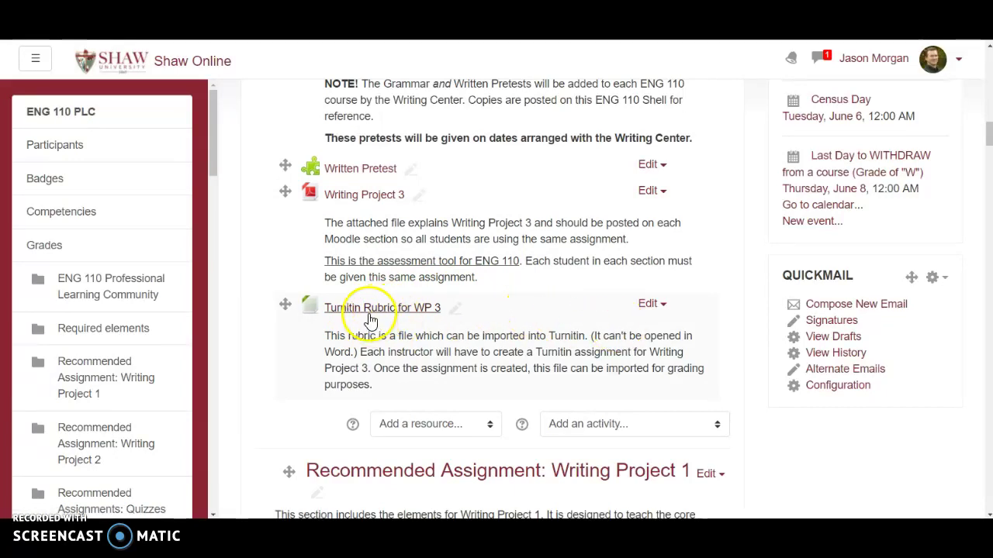
pyautogui.click(370, 314)
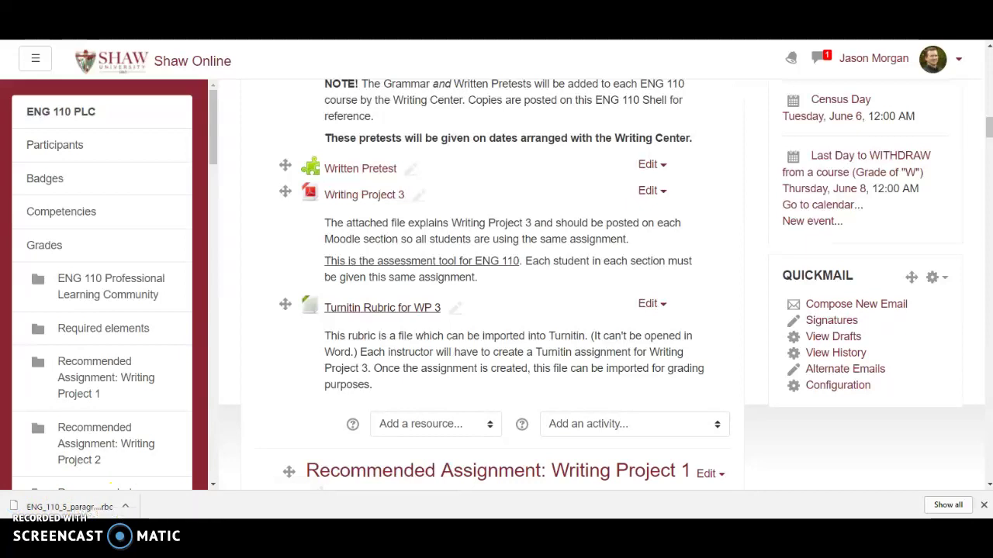
pyautogui.moveTo(271, 492)
pyautogui.click(243, 477)
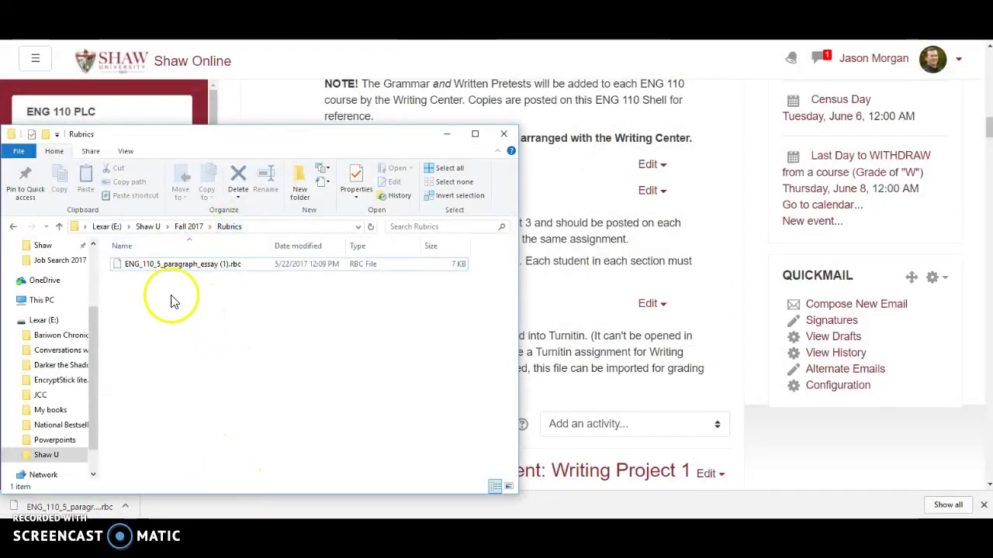
pyautogui.click(145, 266)
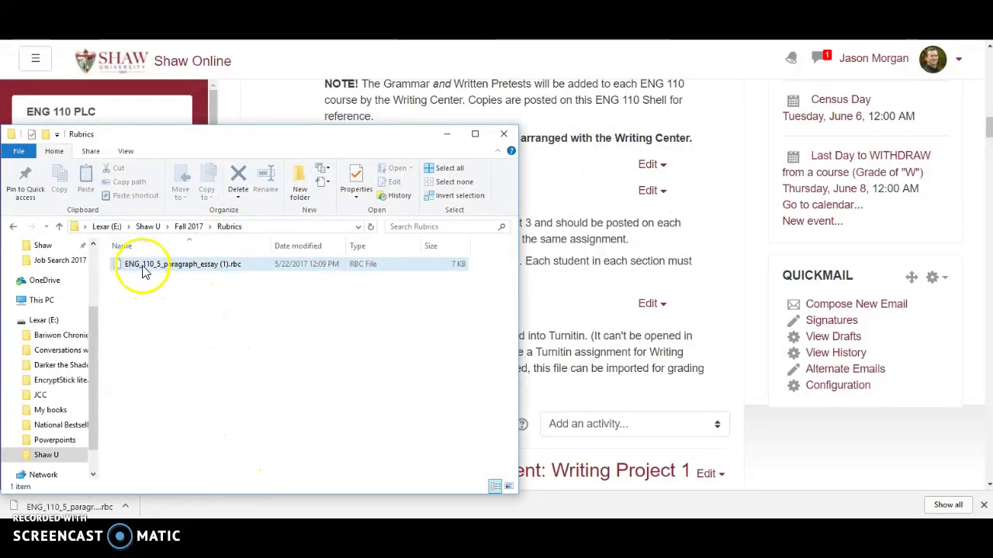
pyautogui.click(230, 280)
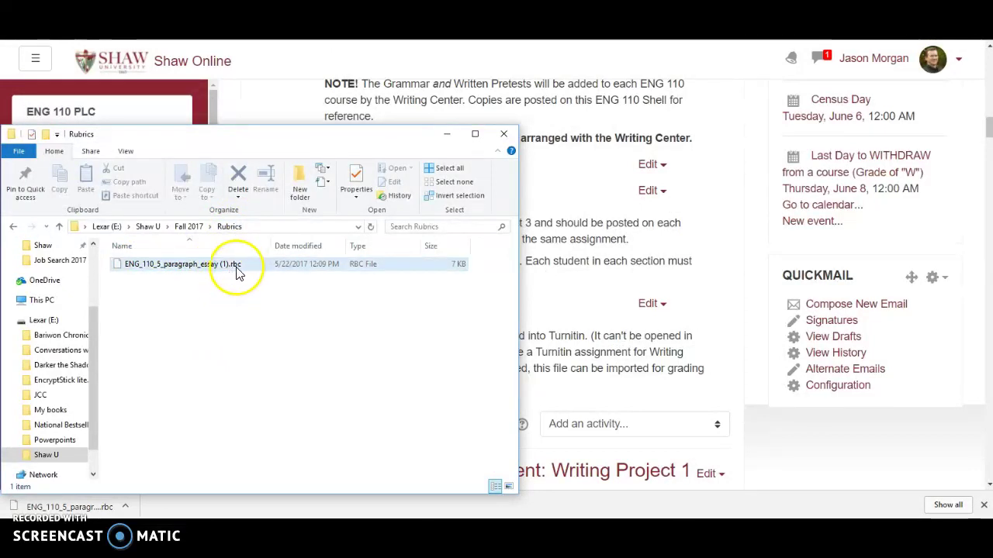
pyautogui.click(446, 134)
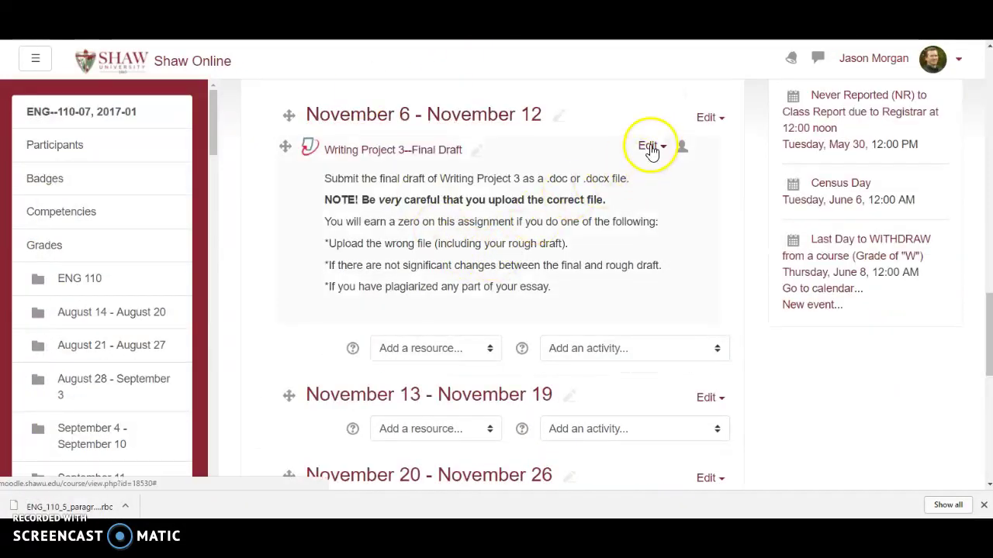
# Reopen the settings of Writing Project 3--Final Draft and launch the Rubric Manager from its GradeMark options
pyautogui.click(649, 147)
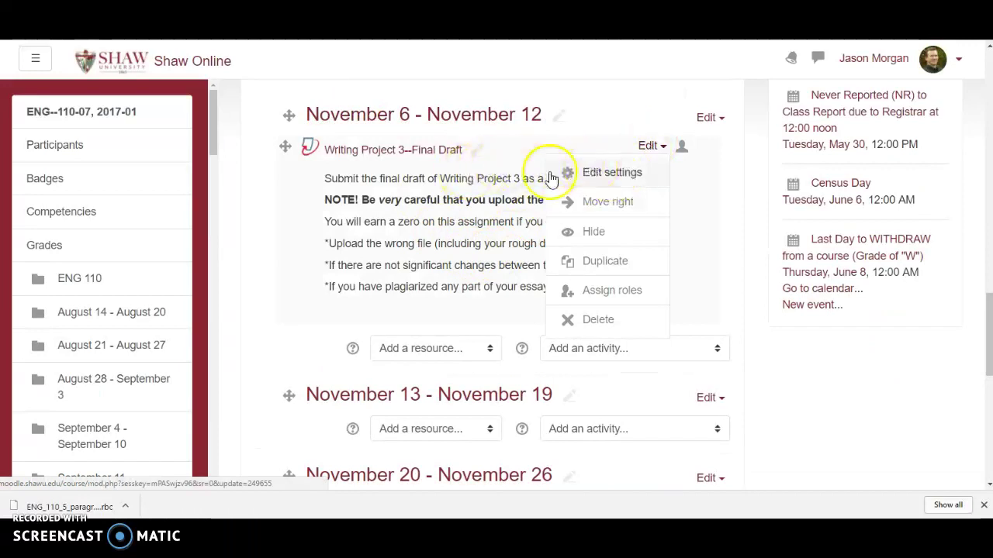
pyautogui.click(601, 175)
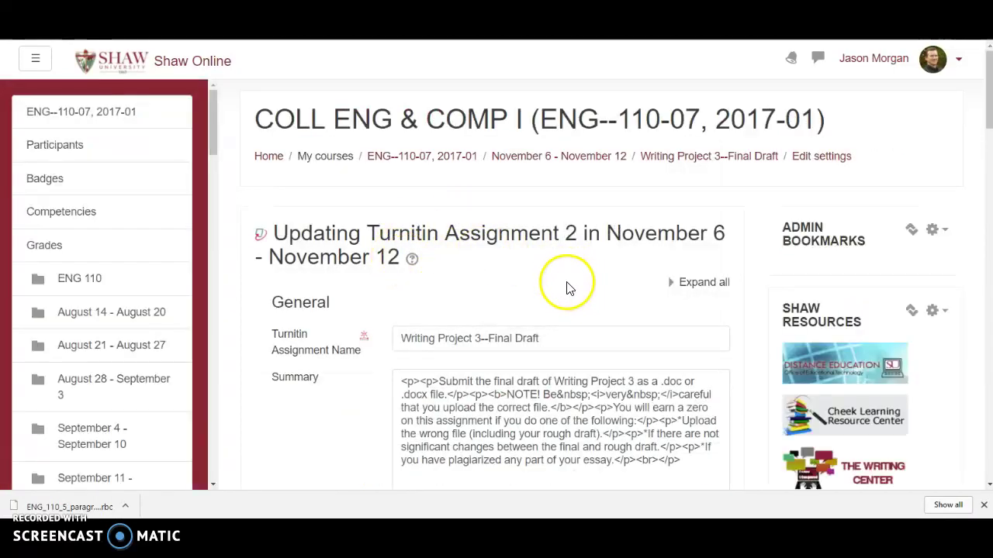
pyautogui.scroll(-10, 569, 287)
pyautogui.scroll(-10, 545, 286)
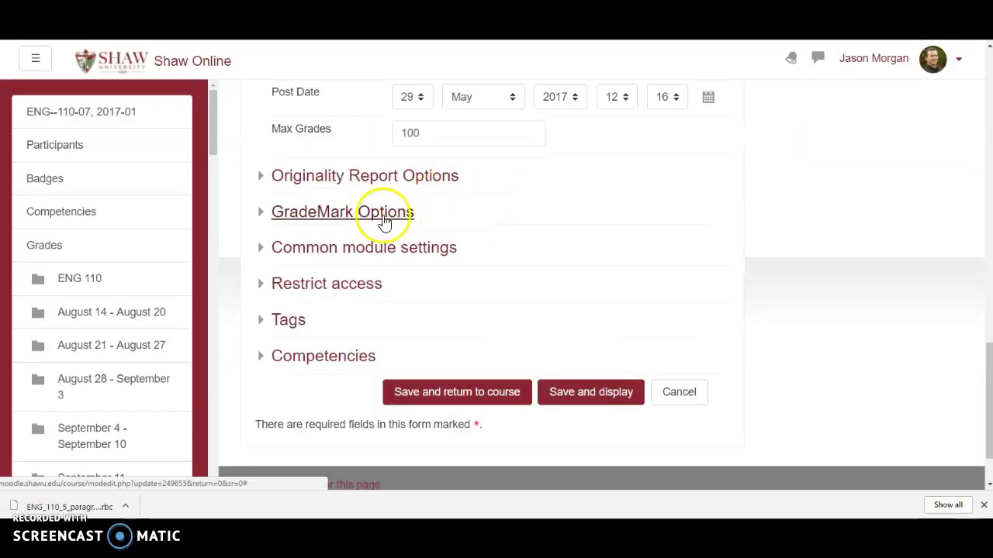
pyautogui.click(348, 214)
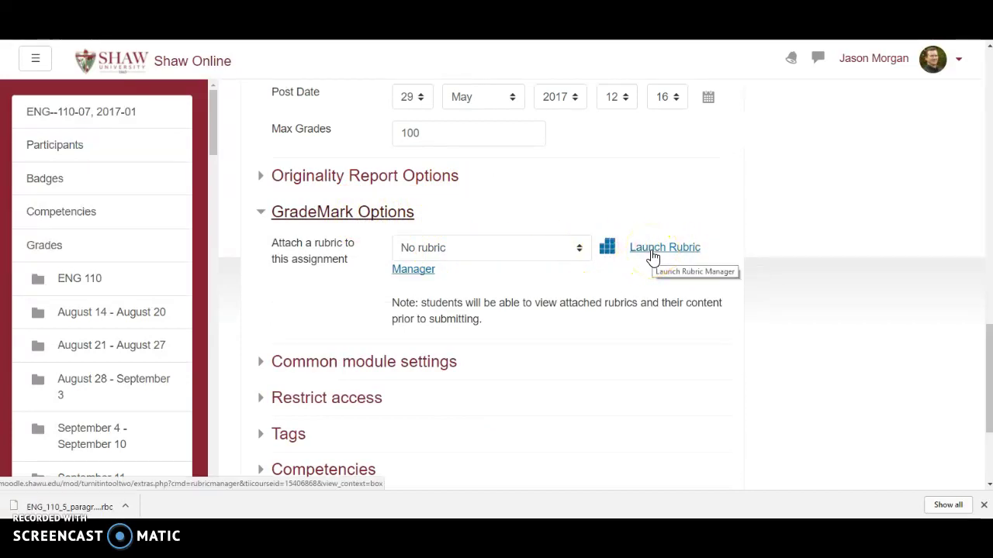
pyautogui.click(622, 256)
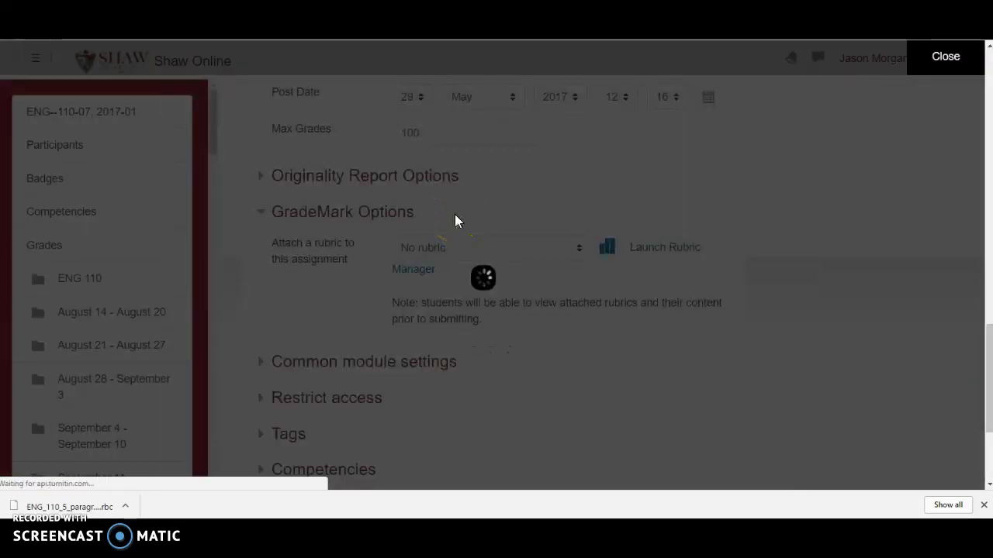
pyautogui.click(488, 258)
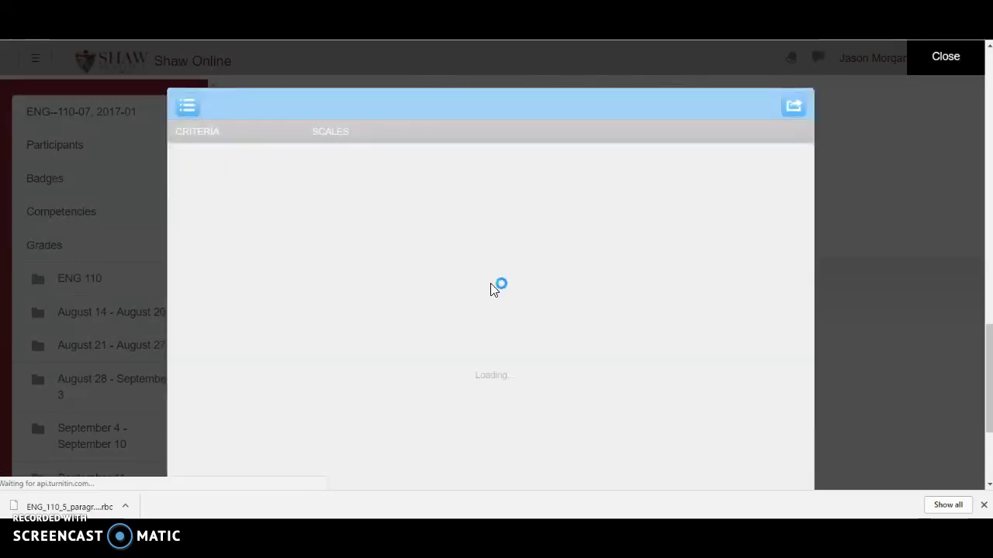
pyautogui.click(438, 232)
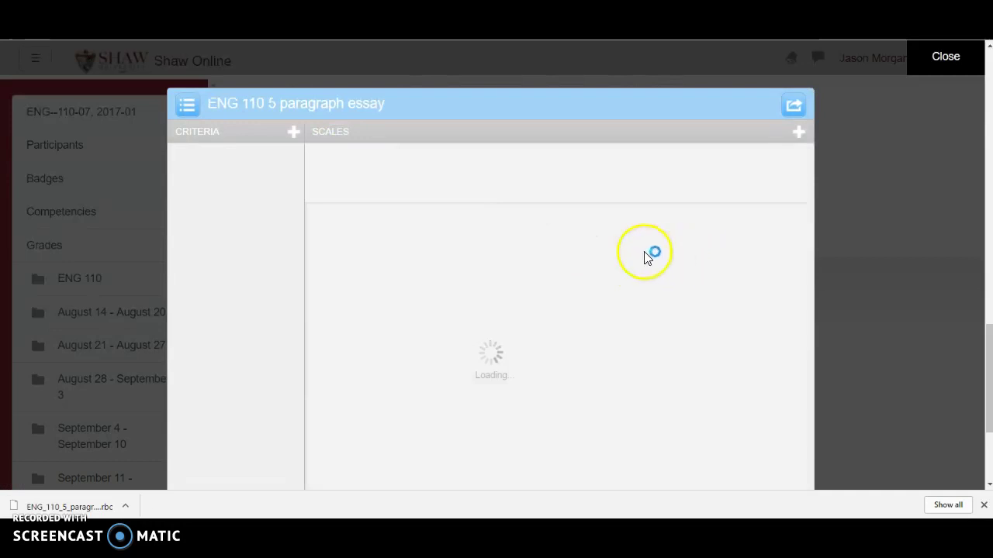
# Look through the available rubrics and rubric commands in the Rubric Manager, keeping ENG 110 5 paragraph essay displayed
pyautogui.click(190, 108)
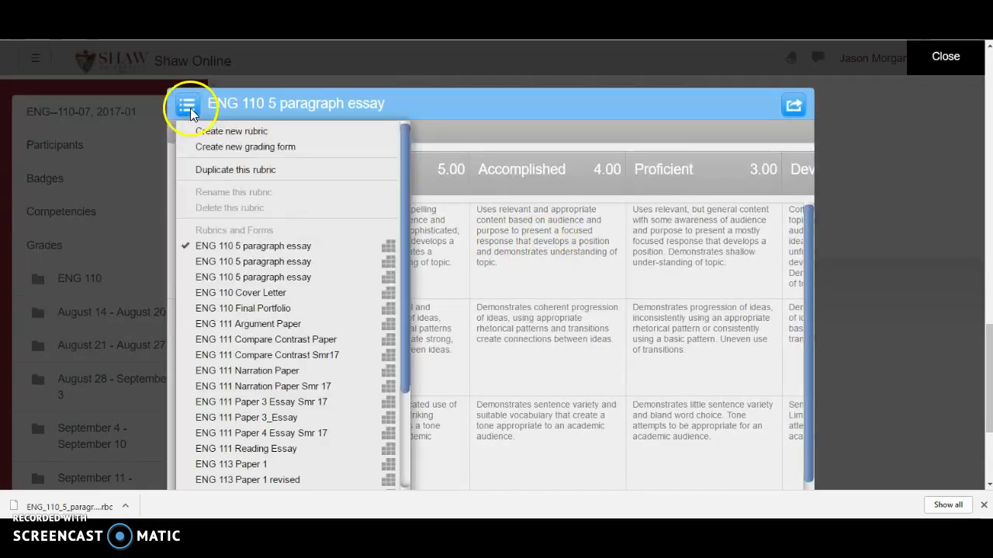
pyautogui.scroll(-3, 285, 279)
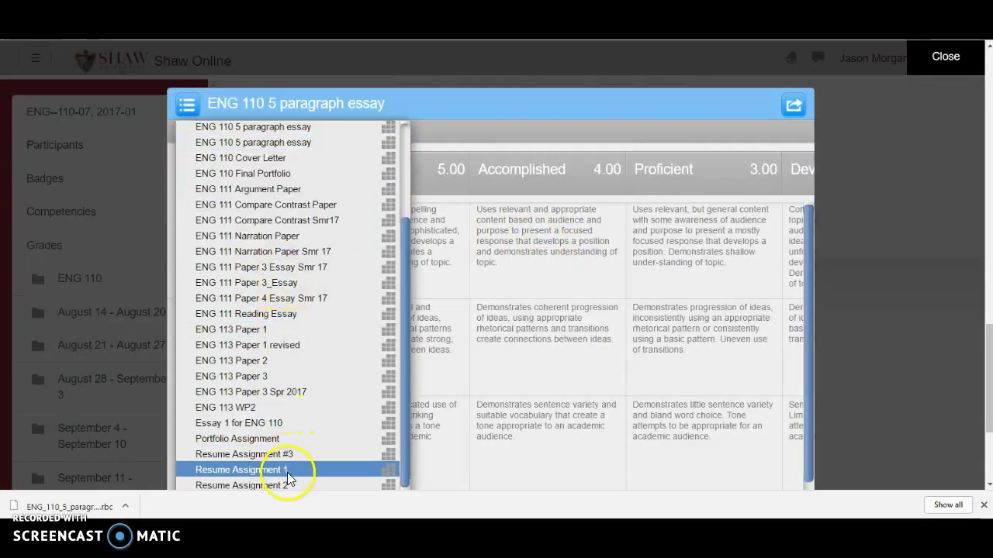
pyautogui.scroll(4, 301, 205)
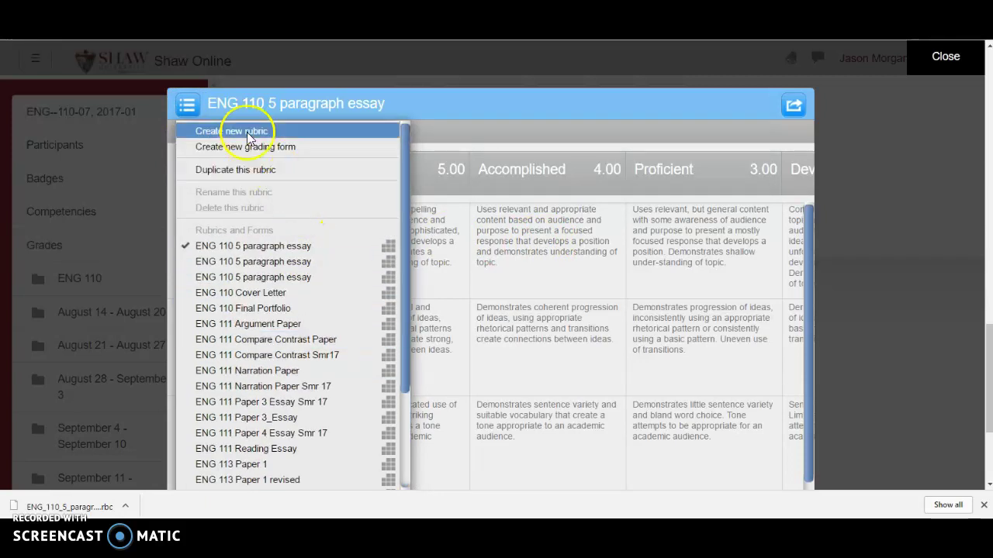
pyautogui.click(509, 99)
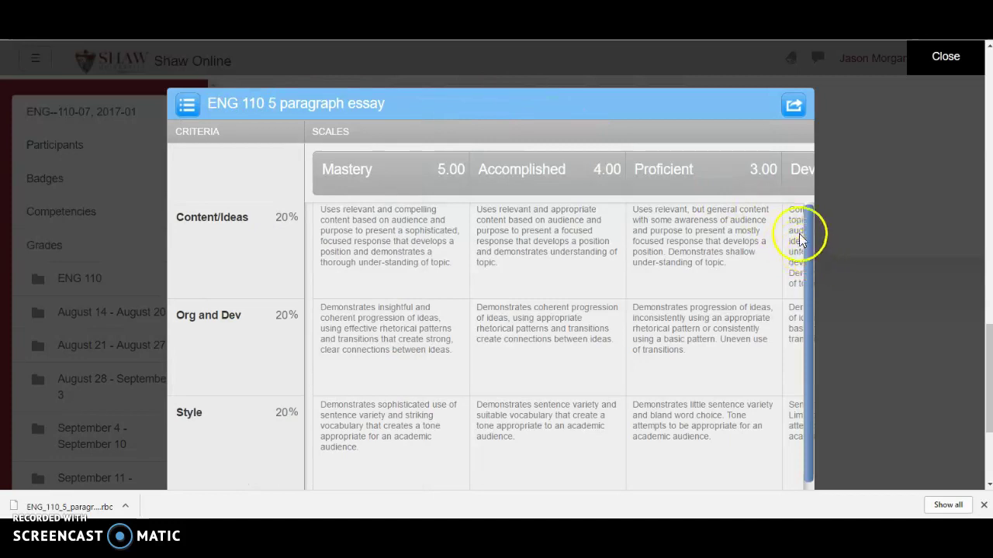
# Import the downloaded ENG 110 5 paragraph essay .rbc file into the Rubric Manager and close the manager
pyautogui.click(793, 103)
pyautogui.click(715, 130)
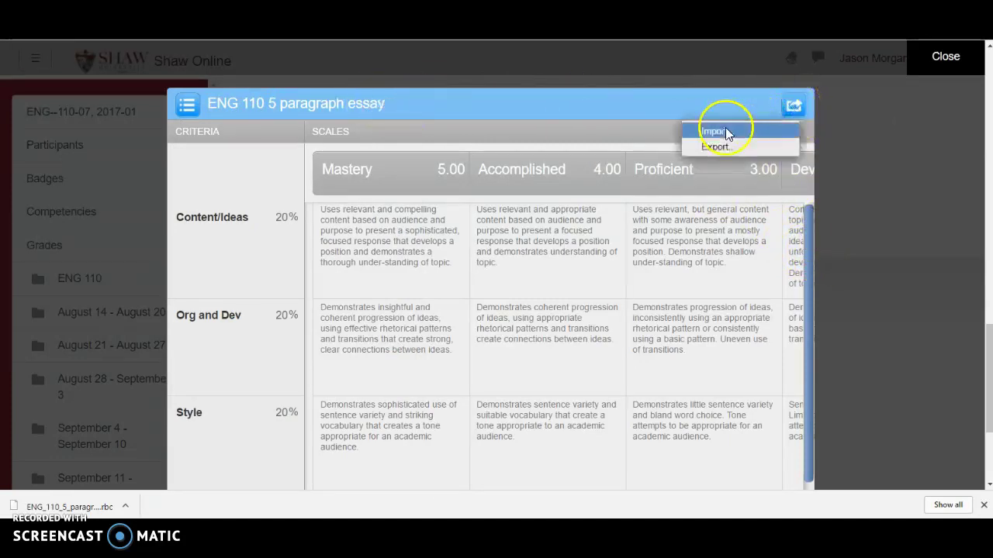
pyautogui.click(618, 158)
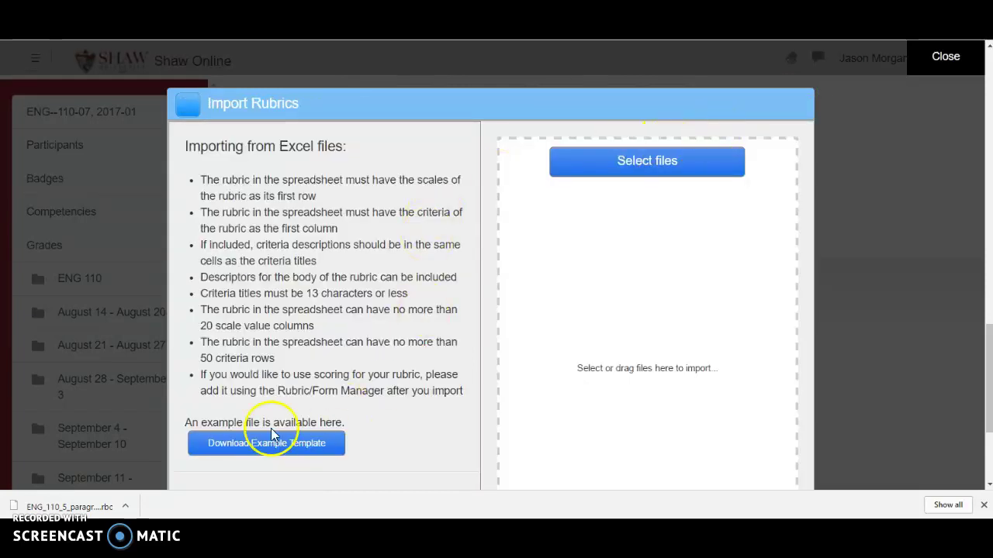
pyautogui.moveTo(70, 504); pyautogui.dragTo(640, 269)
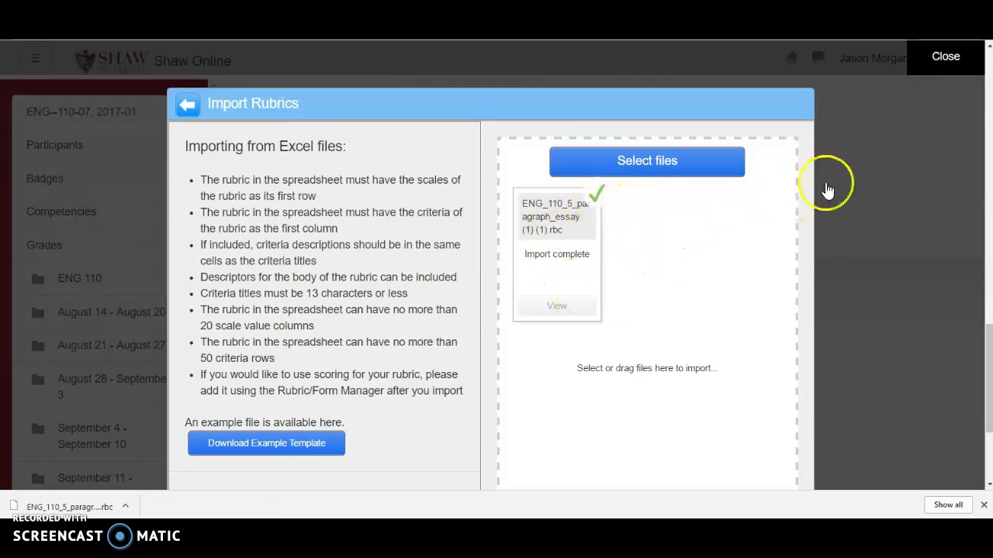
pyautogui.click(946, 59)
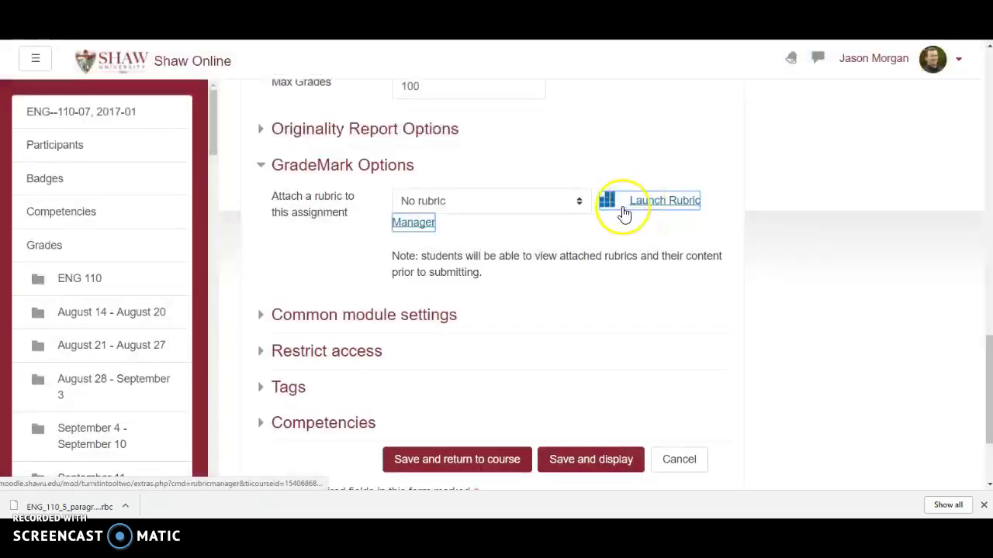
# Attach the ENG 110 5 paragraph essay rubric to the assignment, accept the rubric-change warning, and save, returning to the course
pyautogui.click(439, 203)
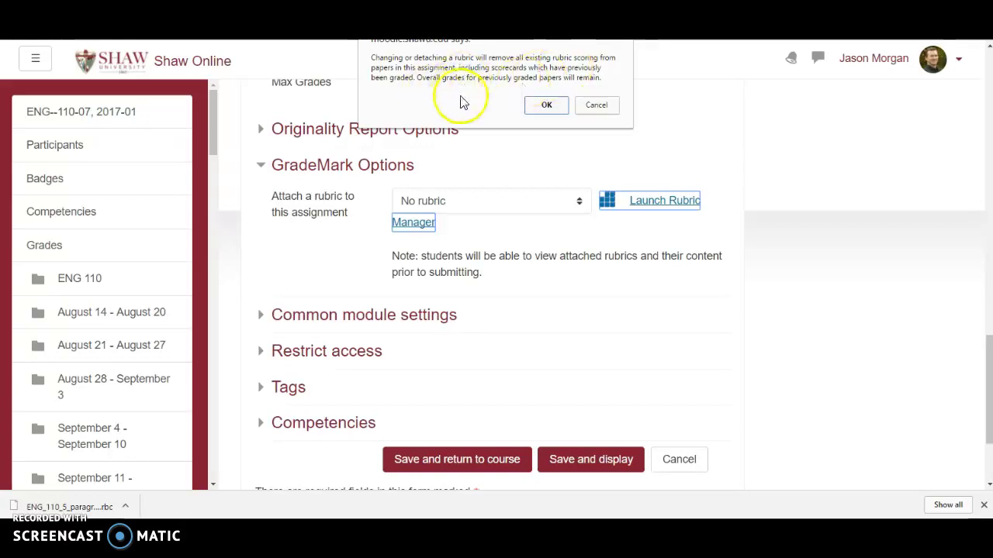
pyautogui.click(548, 107)
pyautogui.click(457, 204)
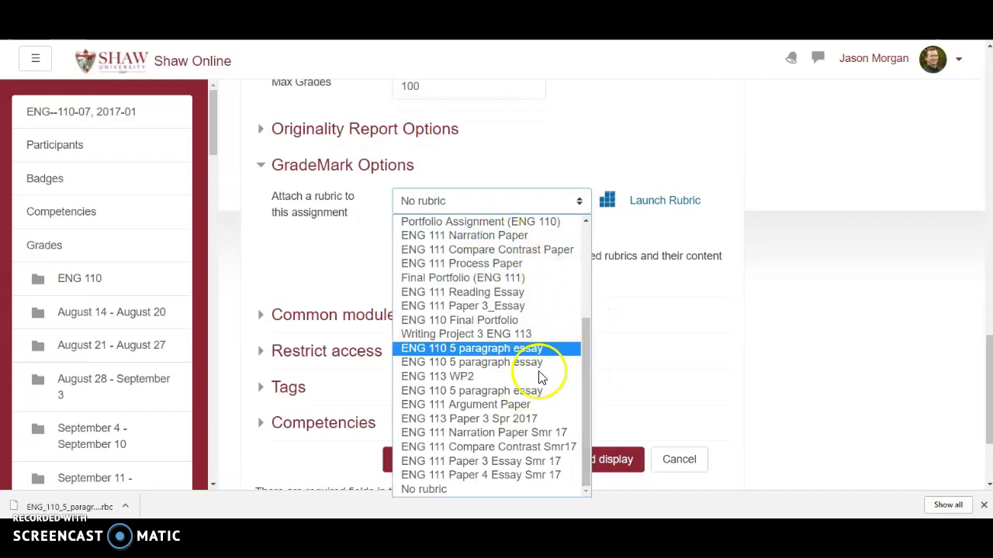
pyautogui.click(474, 397)
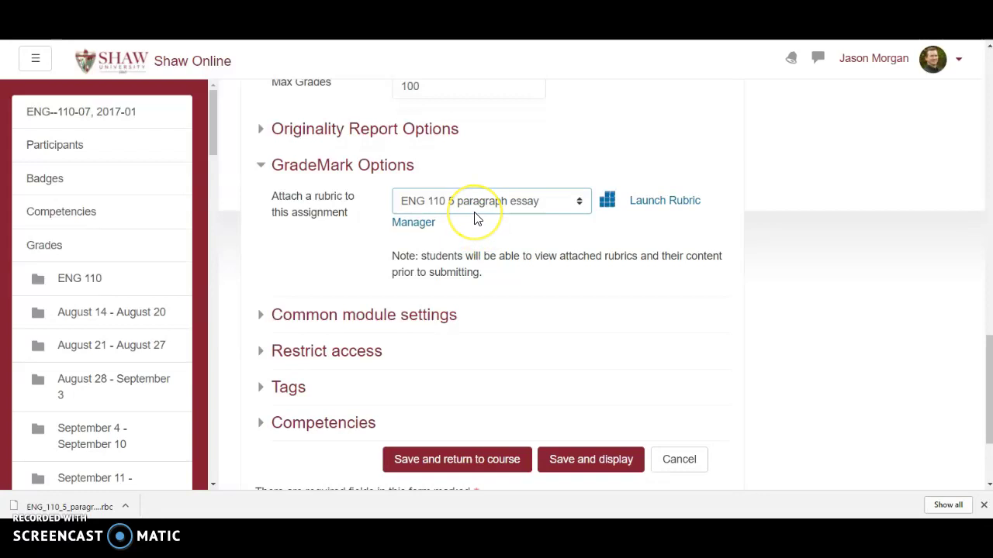
pyautogui.click(456, 461)
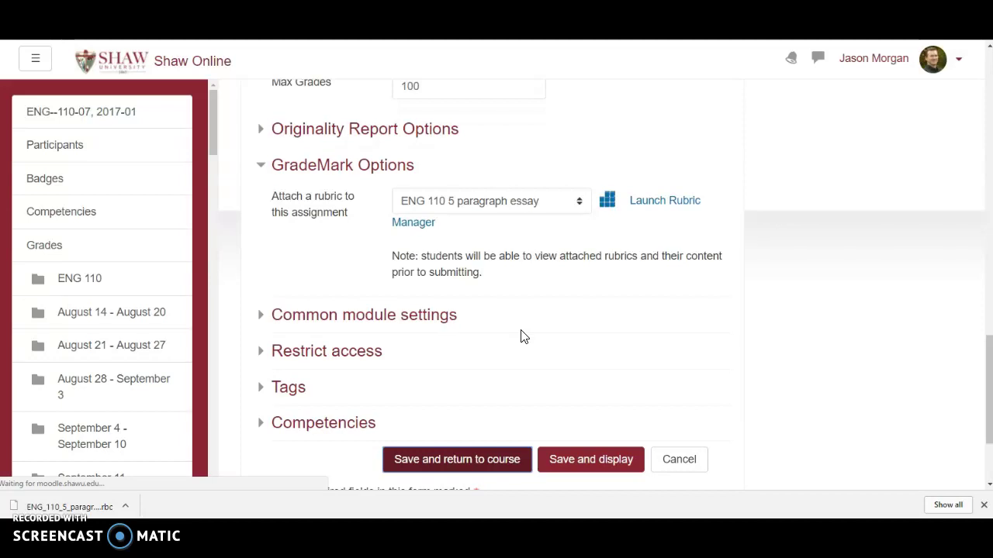
# Switch to the Turnitin site, open the ENG--111-801, 2016-03 class, and edit the settings of Narration Paper (Paper 1)--Final Draft Part 1
pyautogui.click(528, 273)
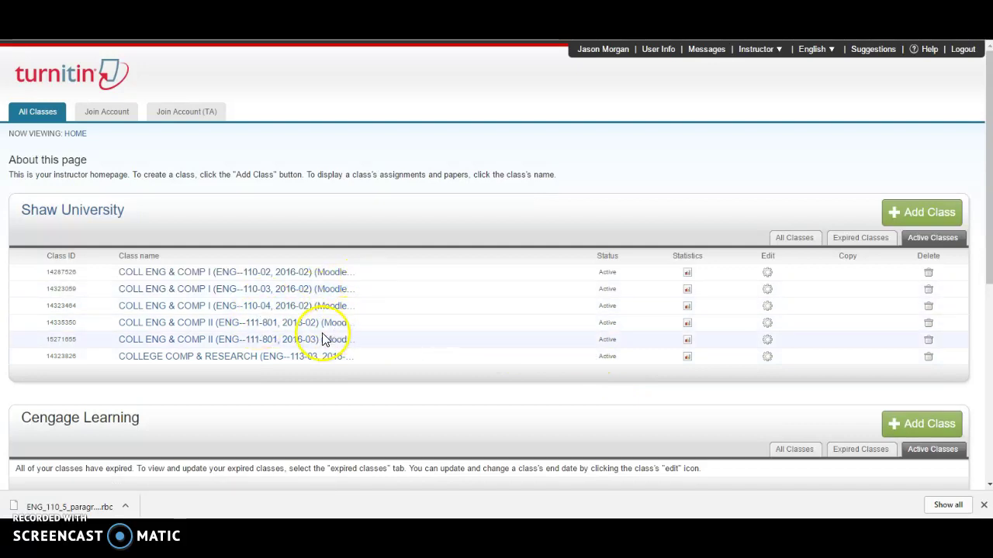
pyautogui.click(253, 344)
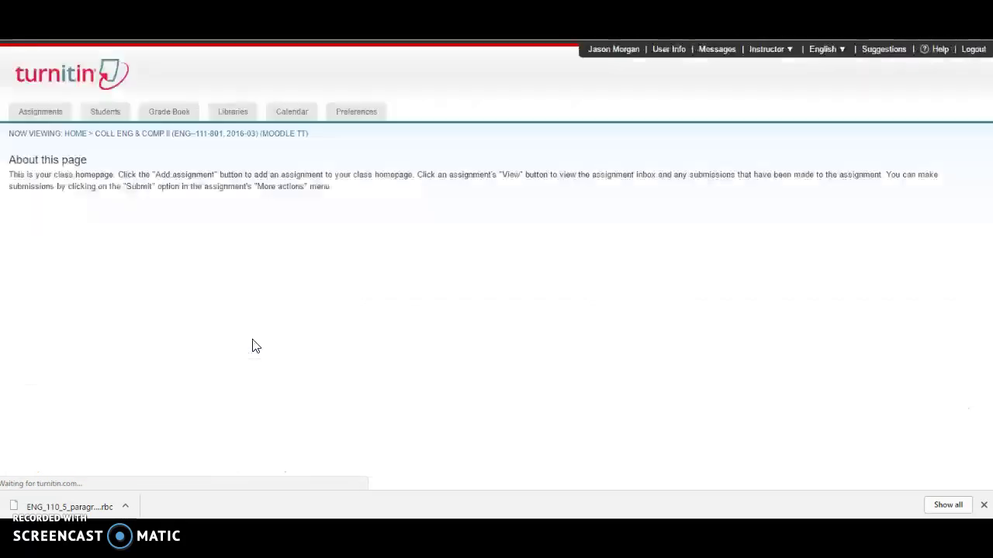
pyautogui.scroll(-1, 443, 192)
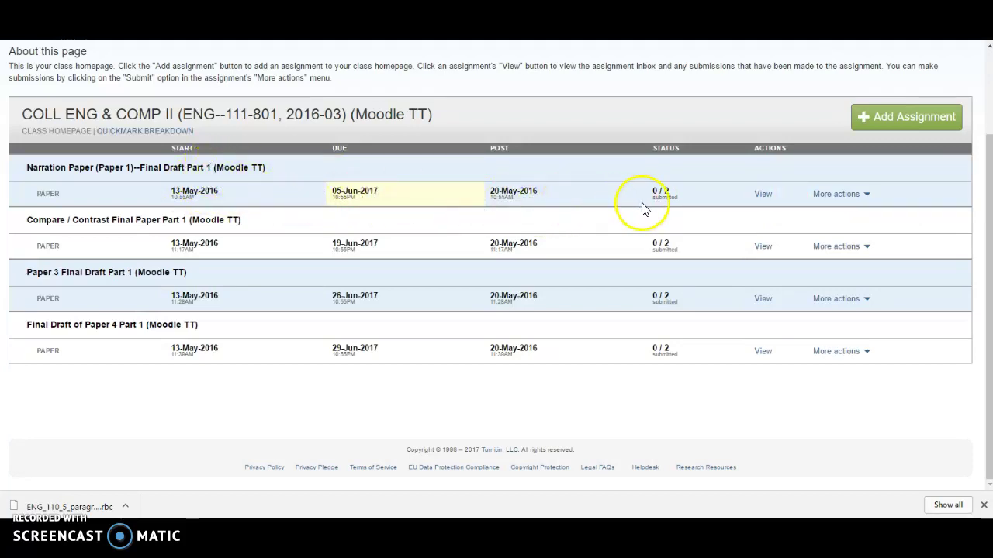
pyautogui.click(833, 200)
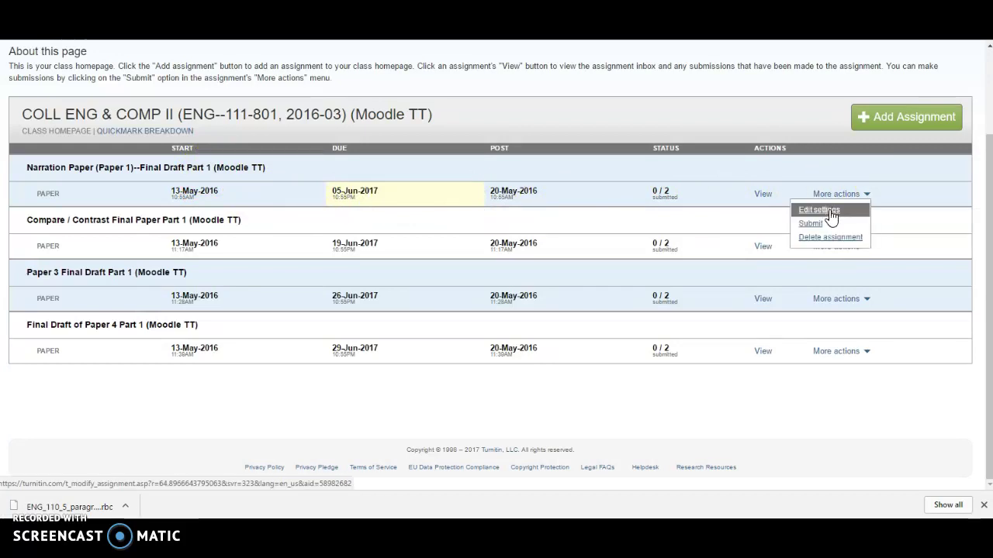
pyautogui.click(829, 211)
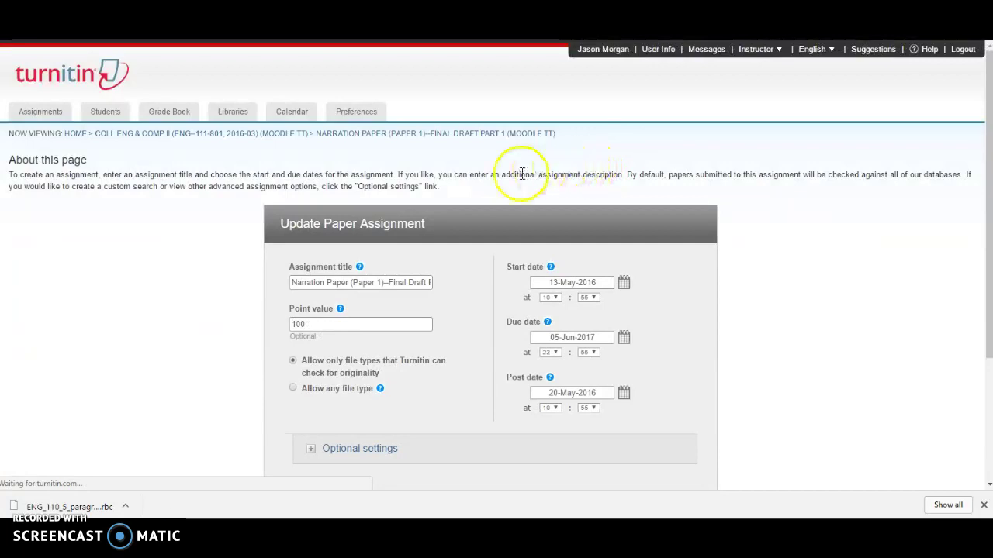
# Expand the optional settings and review the originality, GradeMark and ETS e-rater options of the Narration Paper assignment
pyautogui.scroll(-3, 565, 190)
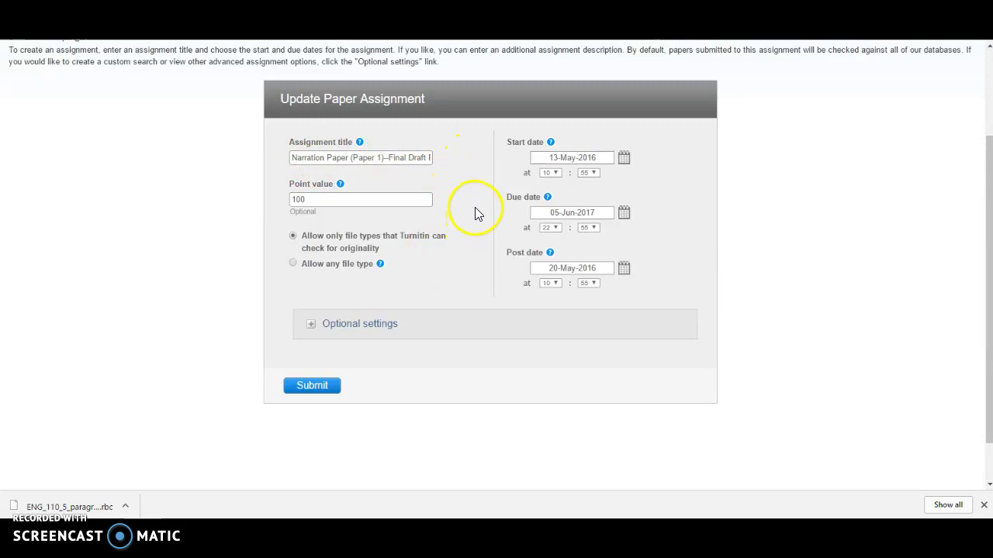
pyautogui.click(311, 326)
pyautogui.scroll(-2, 432, 208)
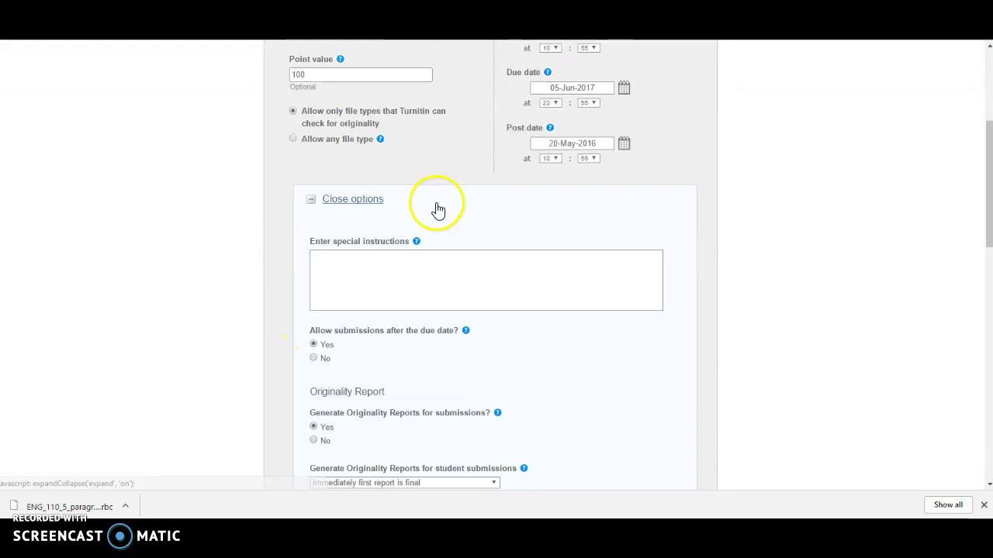
pyautogui.scroll(-2, 554, 285)
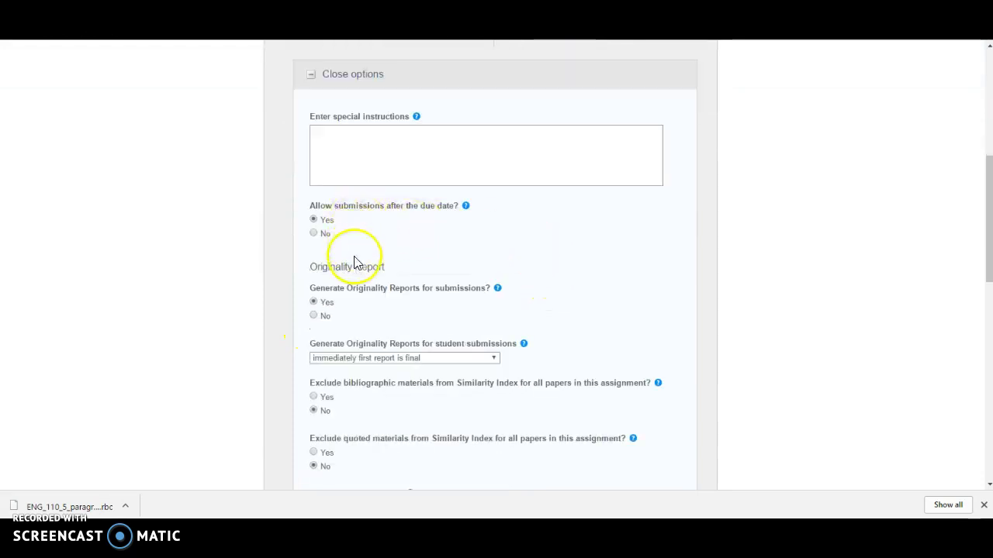
pyautogui.scroll(-1, 388, 280)
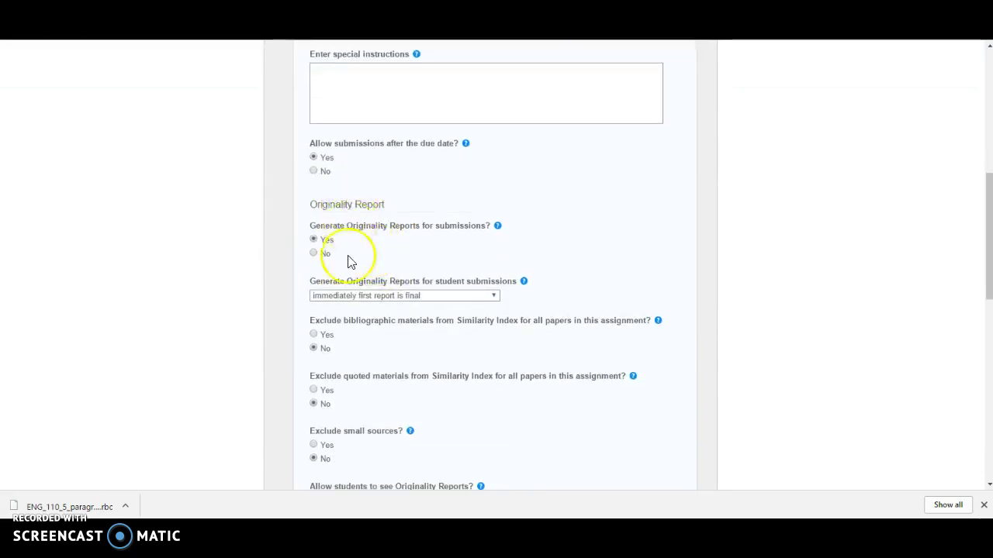
pyautogui.scroll(-4, 388, 283)
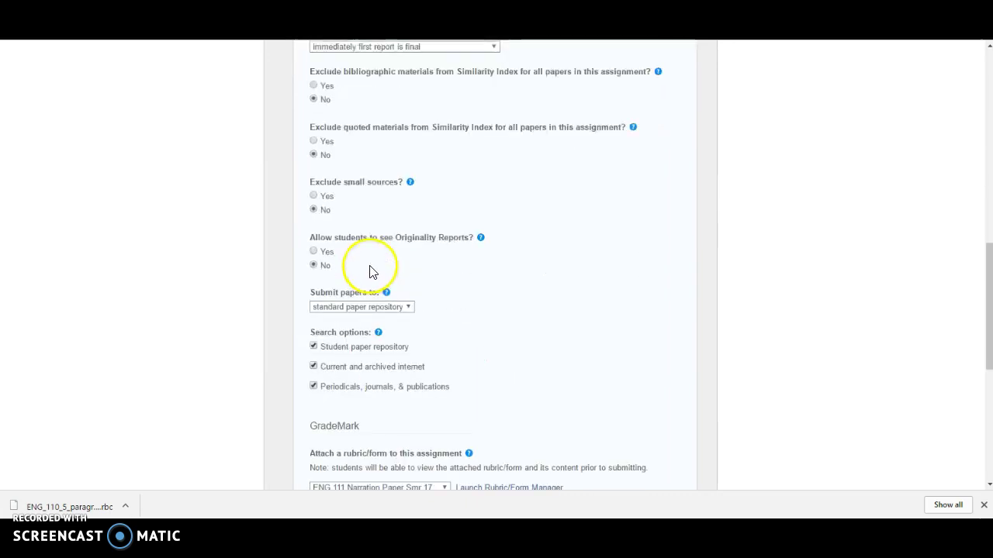
pyautogui.scroll(-2, 512, 275)
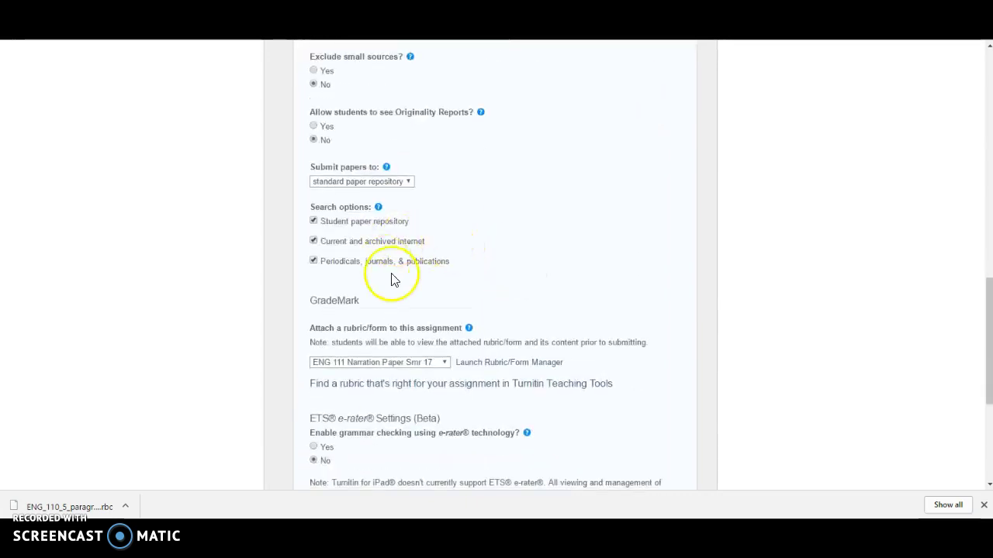
pyautogui.scroll(-2, 546, 221)
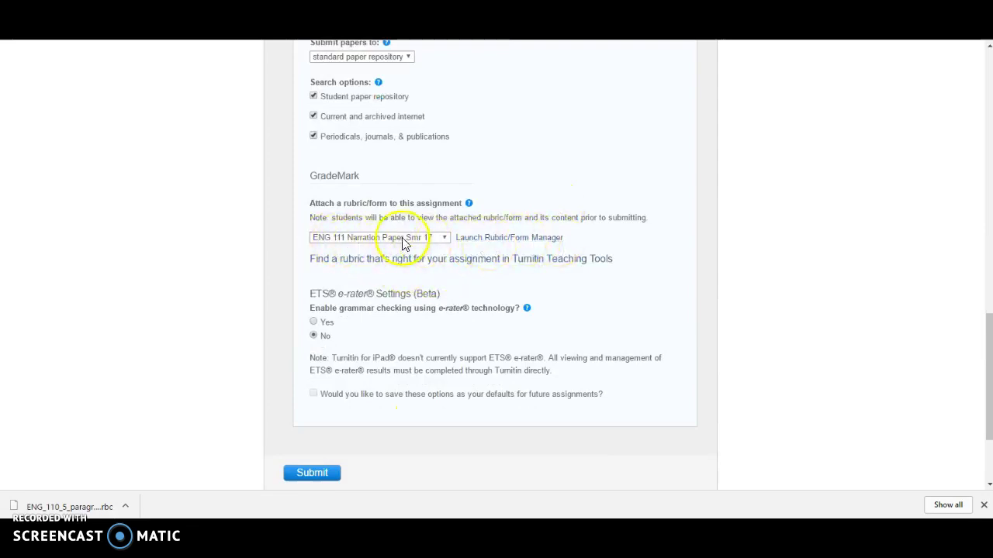
pyautogui.scroll(-1, 411, 244)
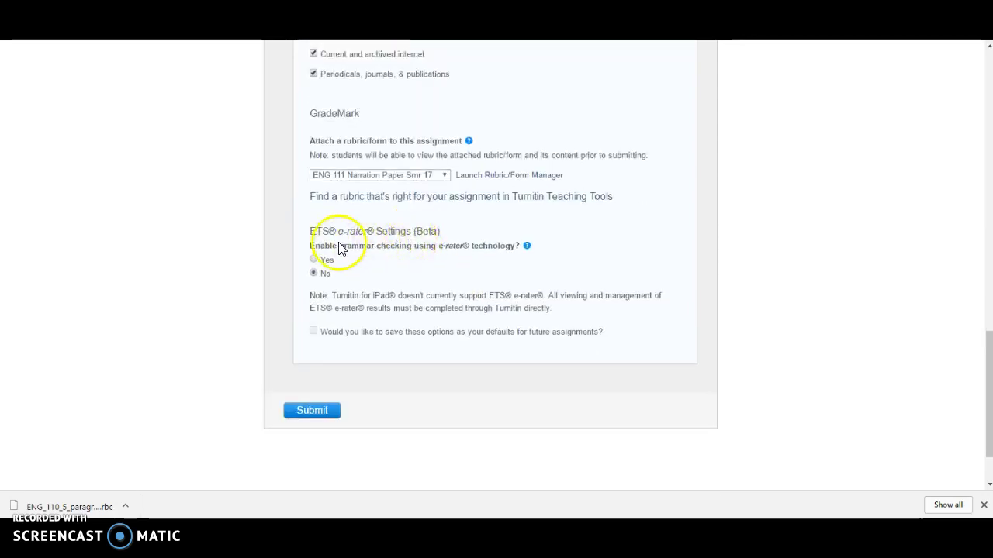
pyautogui.moveTo(307, 231); pyautogui.dragTo(605, 332)
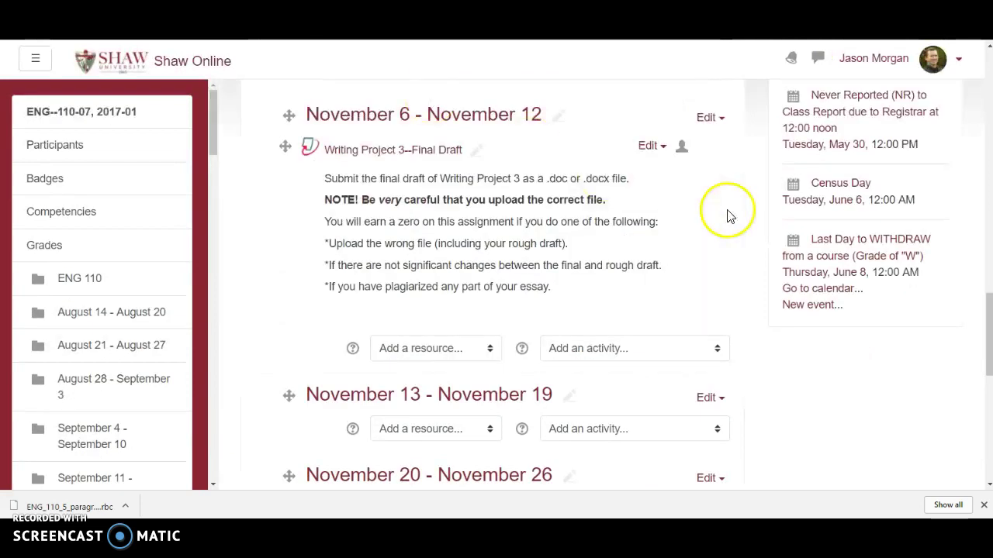
# Reopen the Moodle settings of Writing Project 3--Final Draft and examine its common module, access restriction, tag and competency sections
pyautogui.click(651, 146)
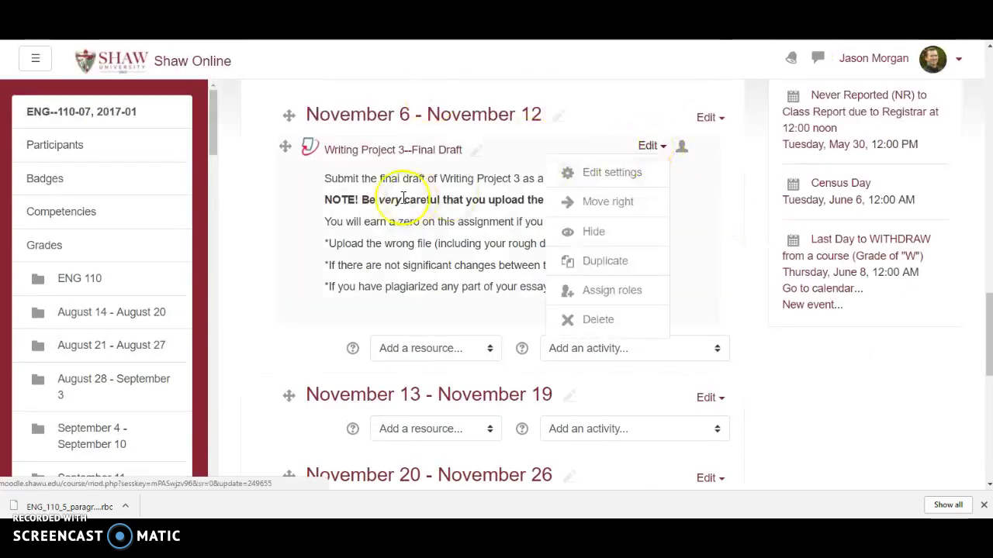
pyautogui.click(590, 170)
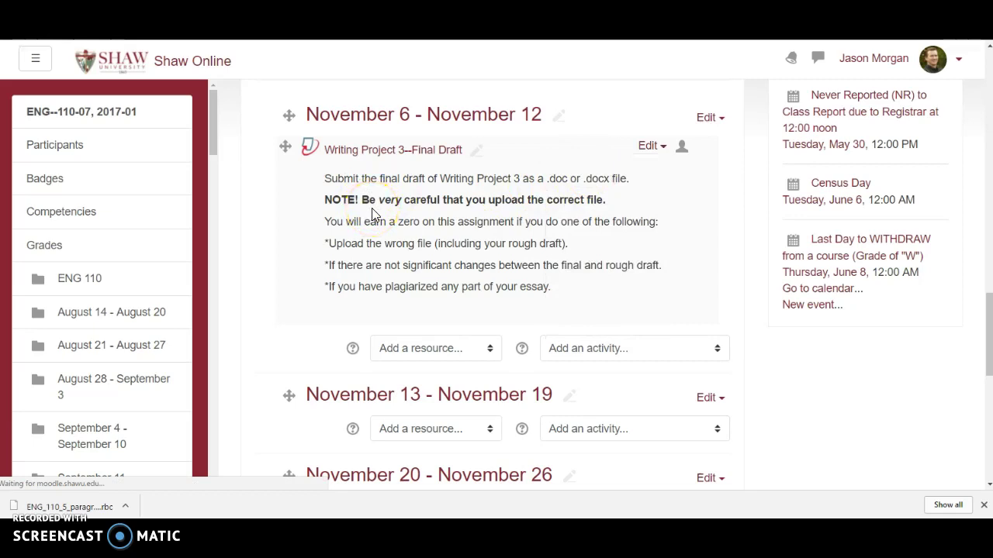
pyautogui.scroll(-4, 463, 281)
pyautogui.scroll(-10, 460, 280)
pyautogui.scroll(1, 457, 271)
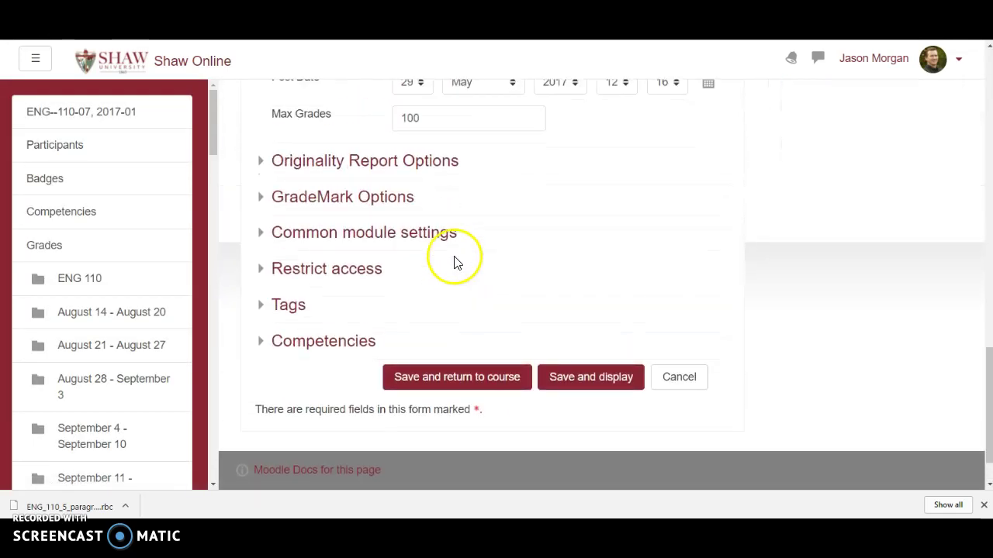
pyautogui.click(287, 242)
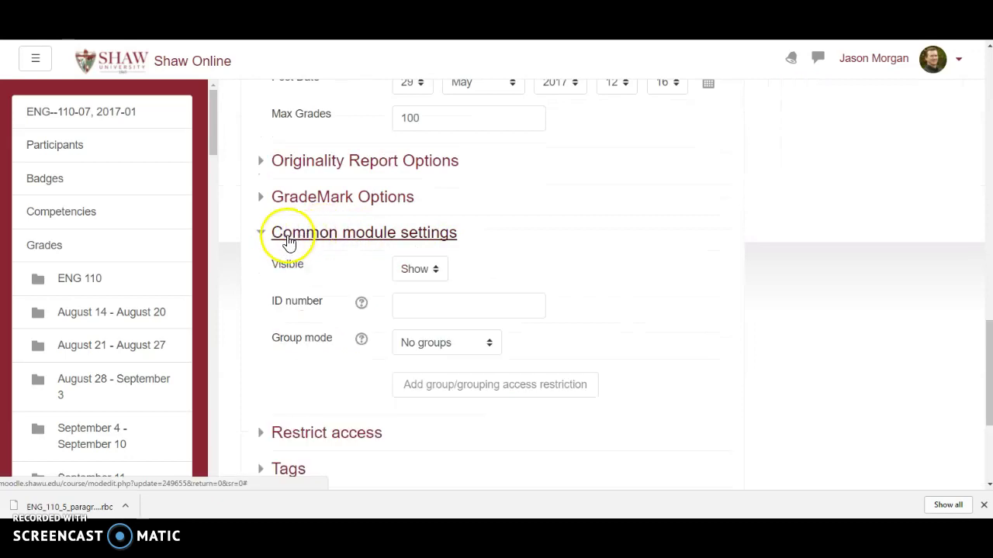
pyautogui.scroll(-3, 326, 272)
pyautogui.click(313, 248)
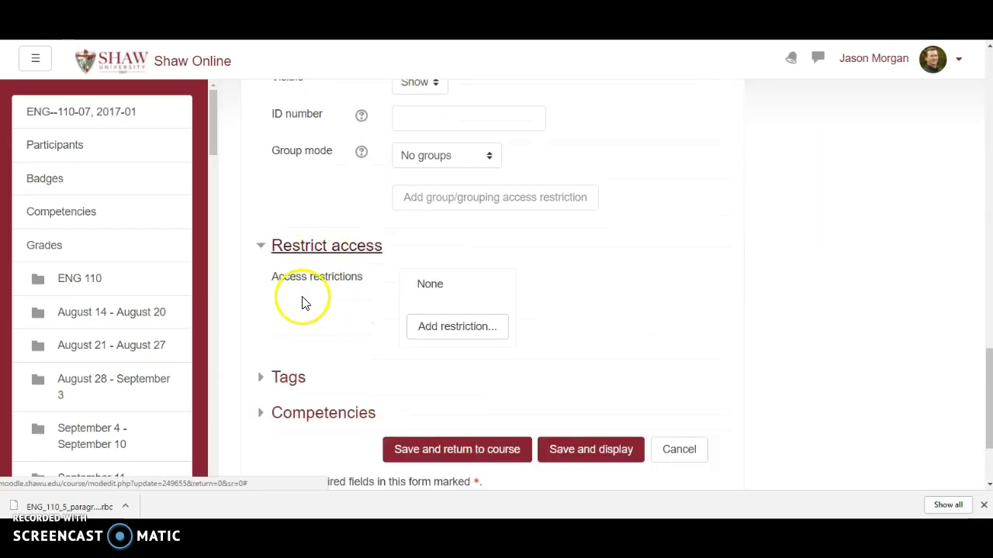
pyautogui.click(285, 378)
pyautogui.scroll(-3, 334, 310)
pyautogui.click(299, 287)
pyautogui.scroll(-2, 350, 321)
# Check the GradeMark options of the Moodle assignment for a grammar-checking setting
pyautogui.scroll(4, 355, 191)
pyautogui.scroll(3, 345, 202)
pyautogui.click(363, 267)
pyautogui.scroll(-4, 455, 271)
pyautogui.scroll(-1, 446, 329)
pyautogui.scroll(6, 471, 321)
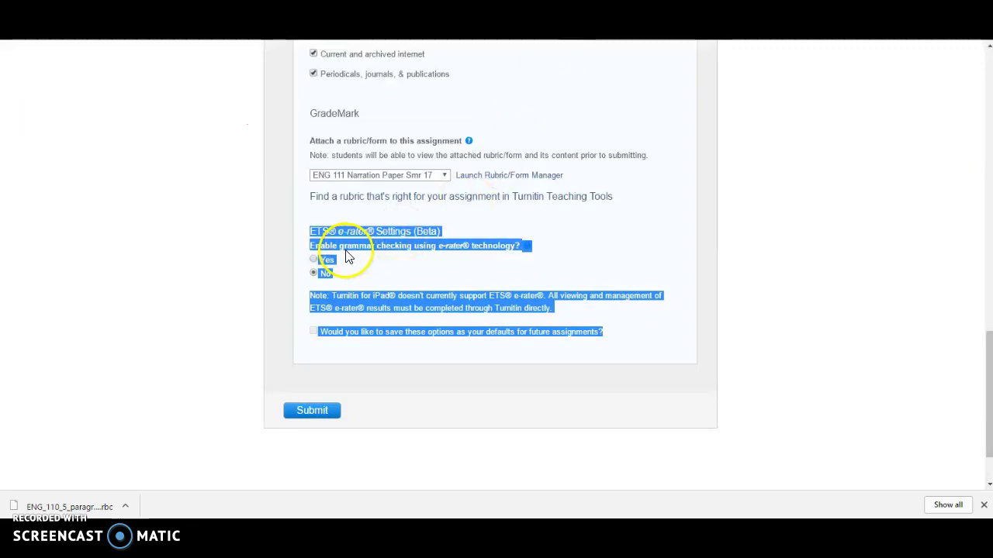
# In the Turnitin assignment, enable e-rater grammar checking with the Advanced handbook, add the Spelling category, and submit the settings
pyautogui.click(398, 255)
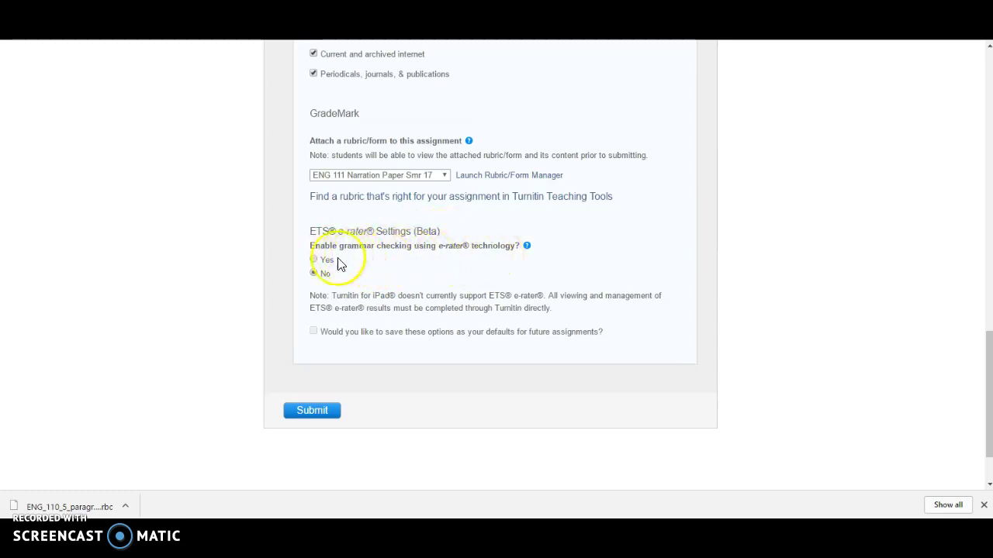
pyautogui.click(314, 262)
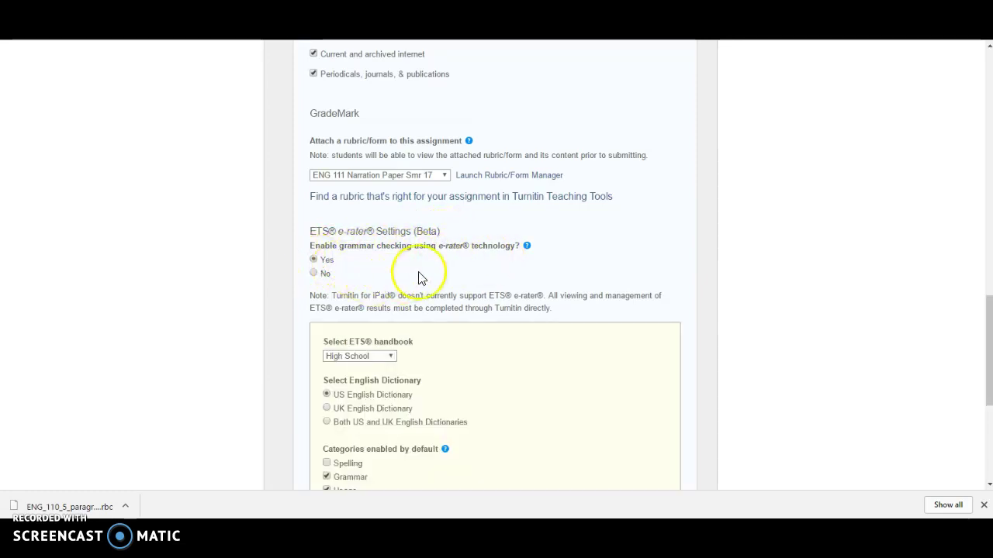
pyautogui.scroll(-2, 431, 271)
pyautogui.click(353, 233)
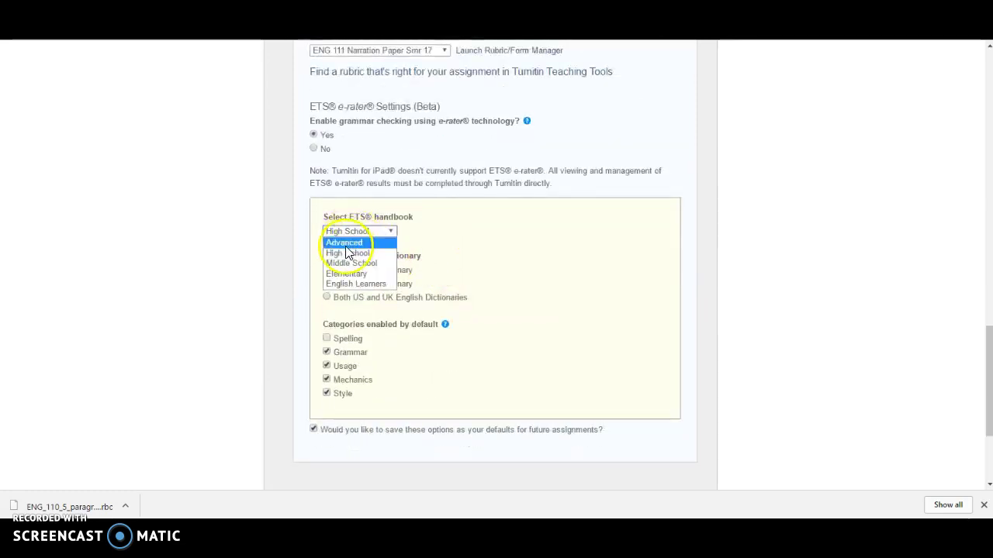
pyautogui.click(358, 243)
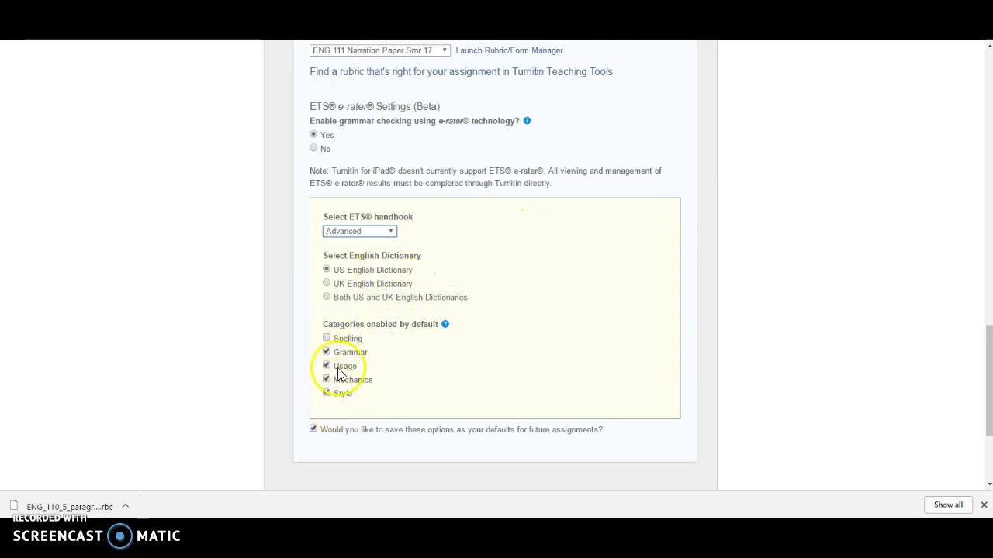
pyautogui.click(327, 339)
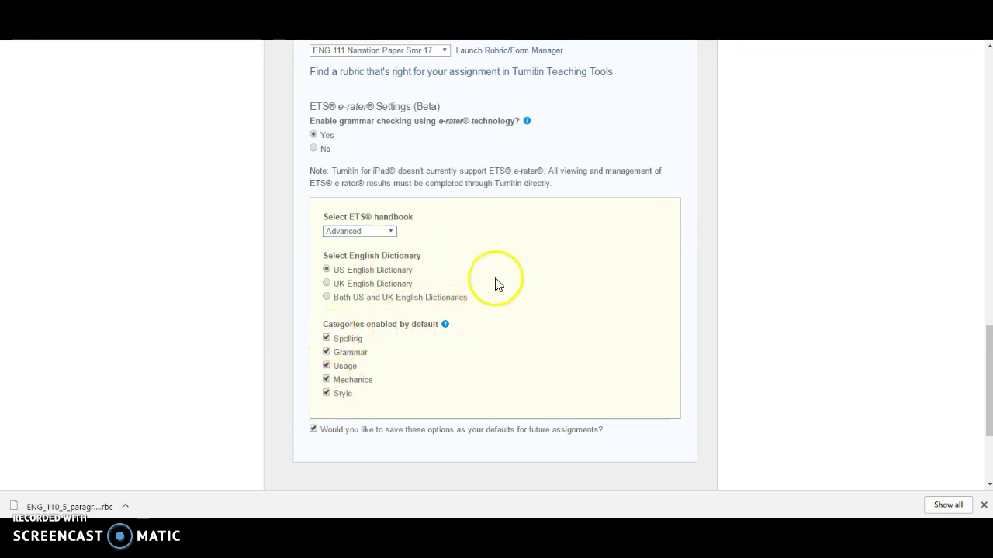
pyautogui.scroll(-3, 481, 291)
pyautogui.click(314, 334)
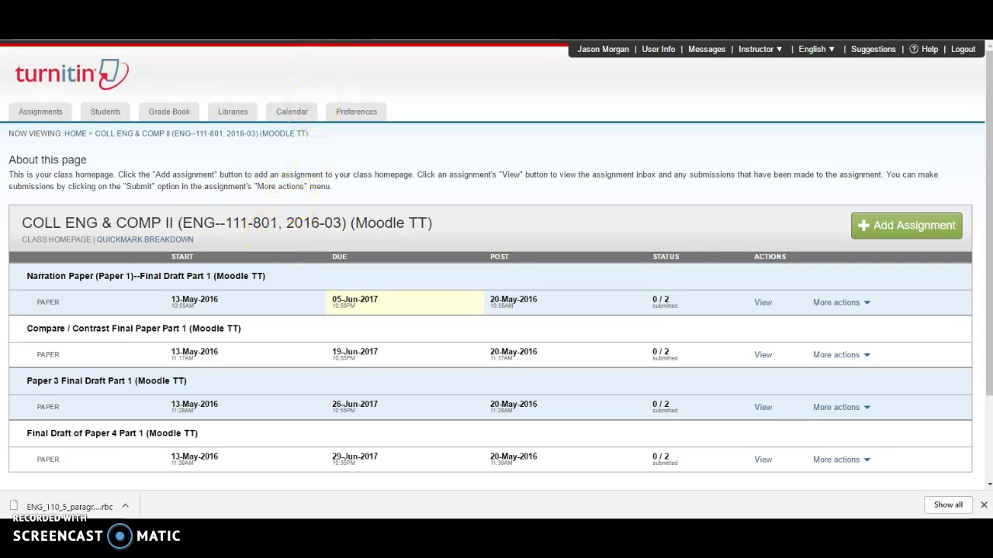
# Close the Turnitin page and go from the Moodle assignment settings back to the November 6 - November 12 course section
pyautogui.hotkey('ctrl', 'w')
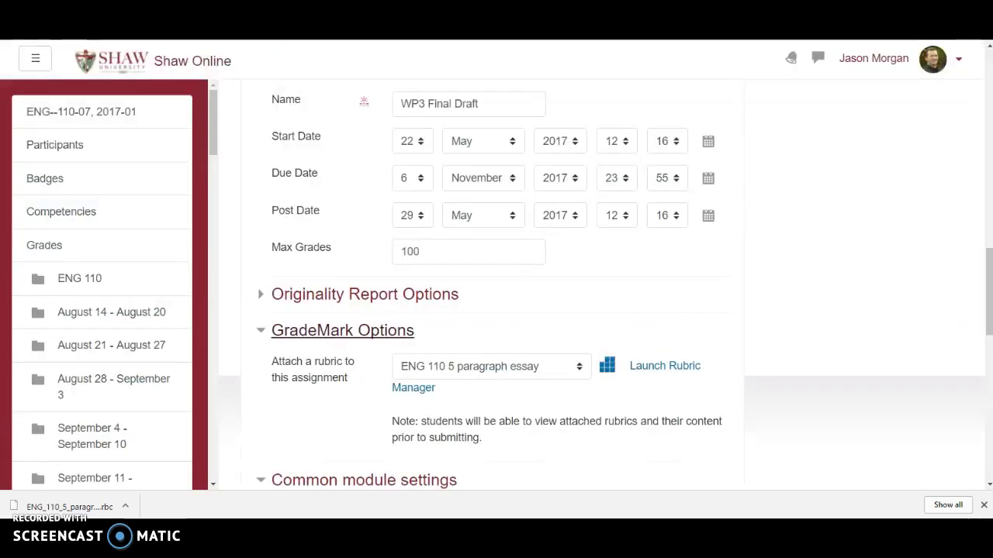
pyautogui.hotkey('ctrl', 'w')
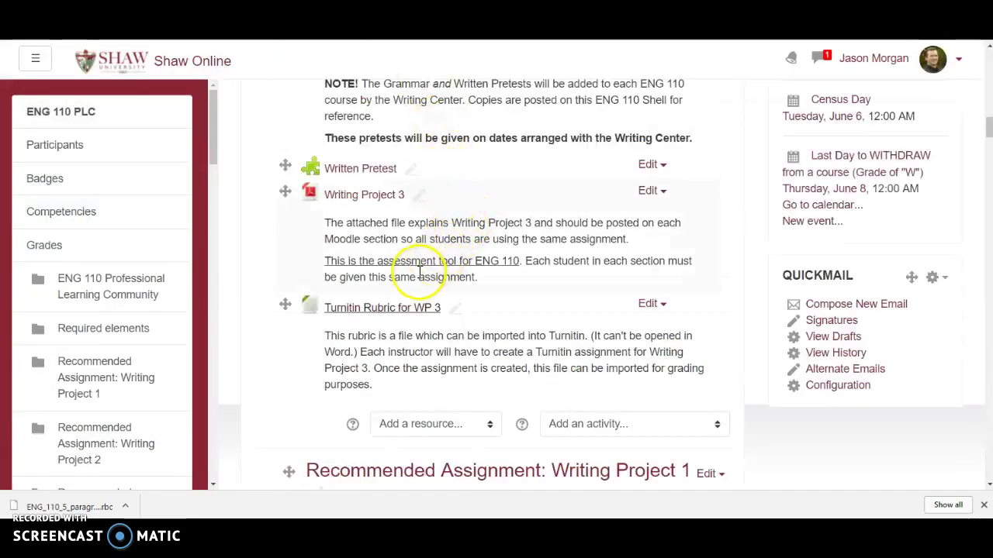
pyautogui.hotkey('ctrl', 'shift', 't')
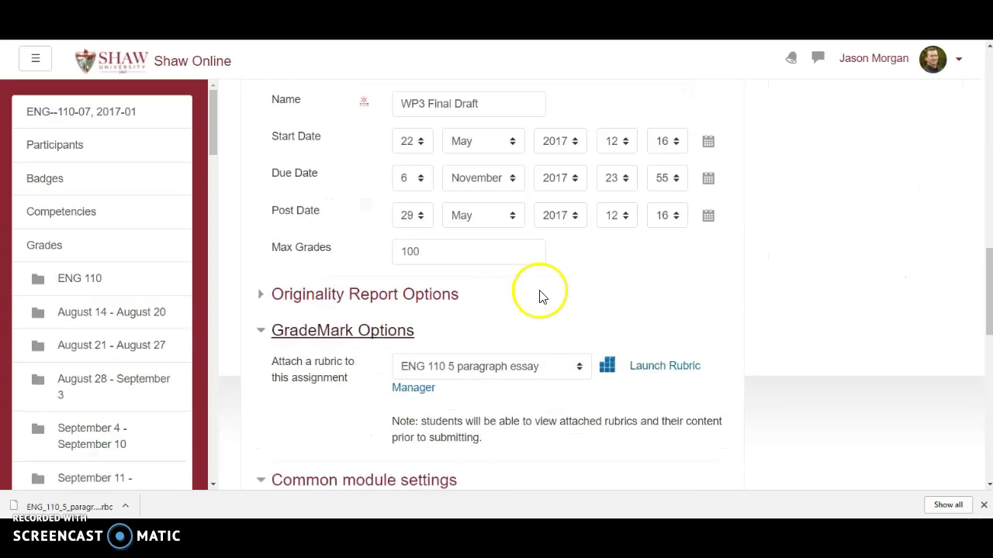
pyautogui.scroll(15, 539, 294)
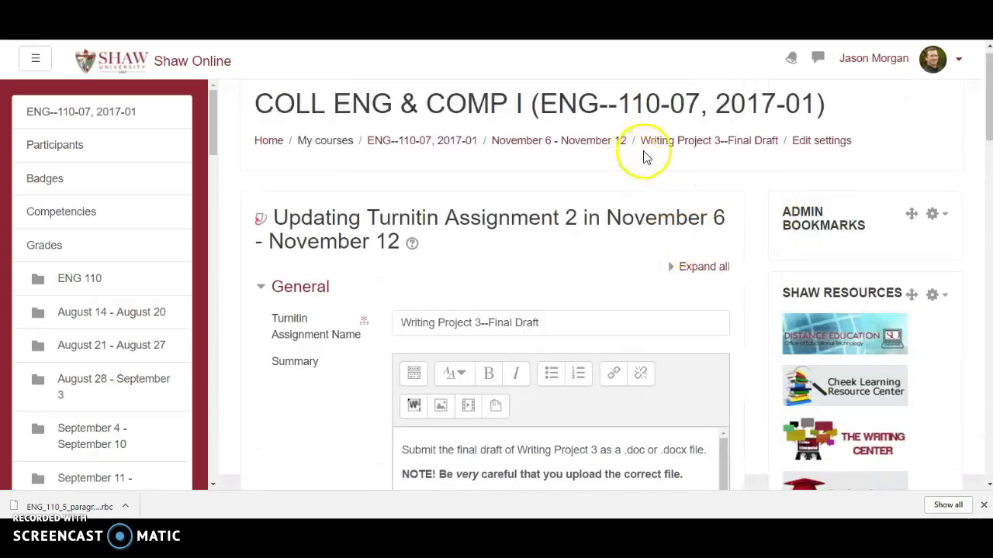
pyautogui.click(575, 142)
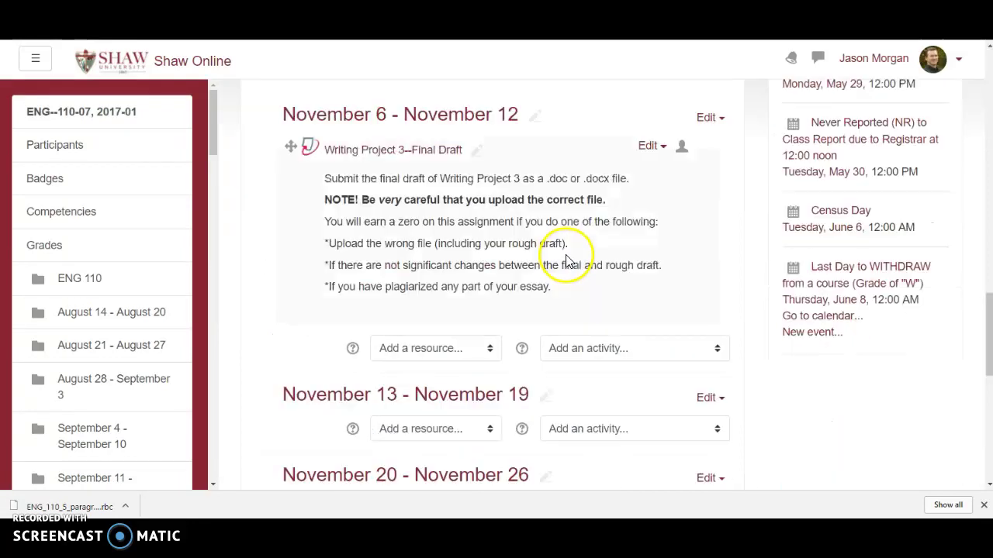